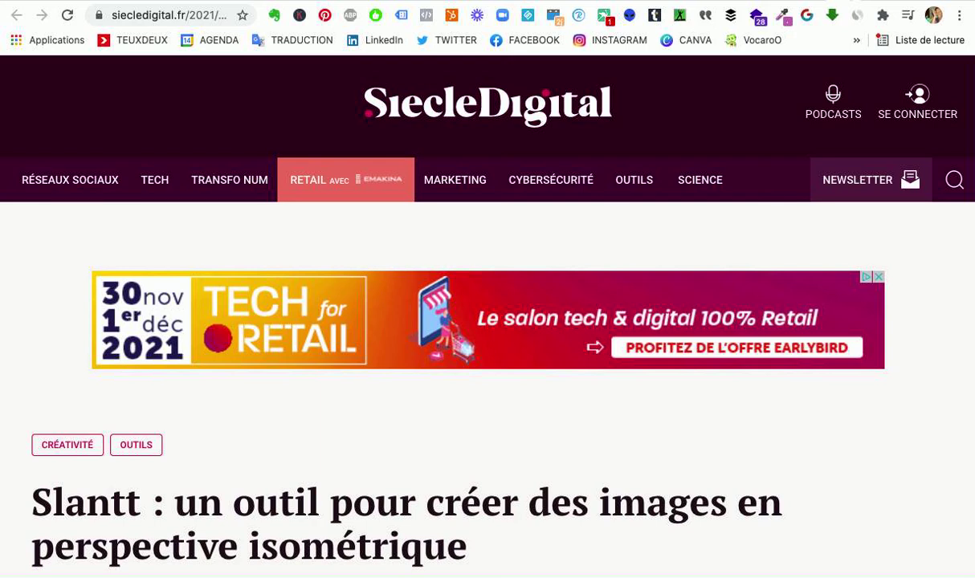
# - Look over the title and introduction of the Slantt article on Siècle Digital
pyautogui.scroll(-2, 861, 446)
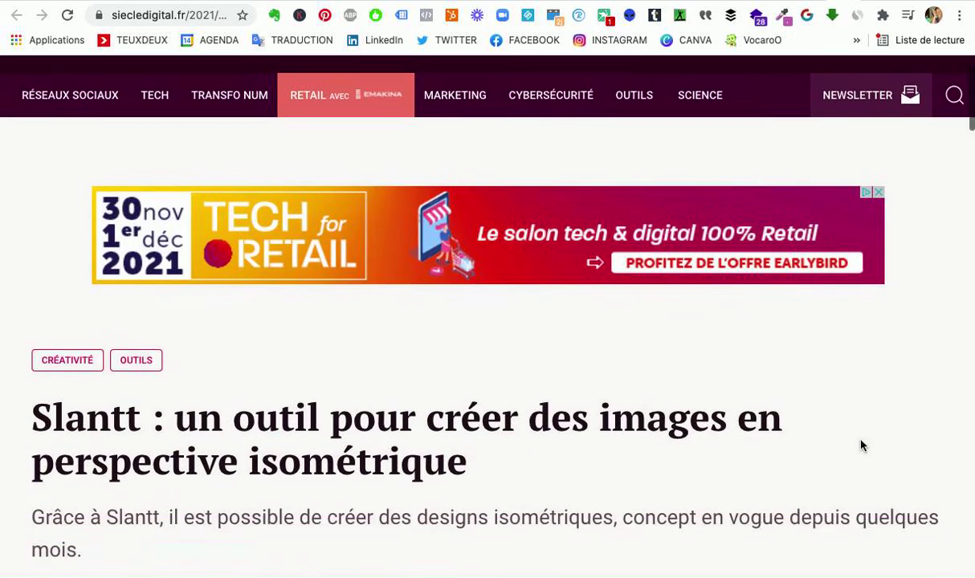
pyautogui.scroll(-5, 861, 446)
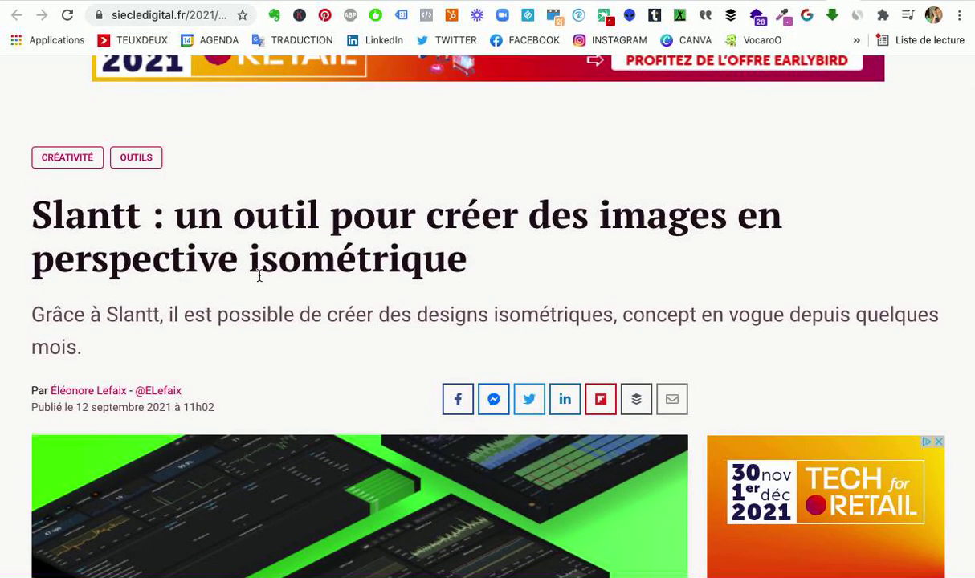
pyautogui.scroll(-5, 259, 276)
pyautogui.scroll(6, 259, 278)
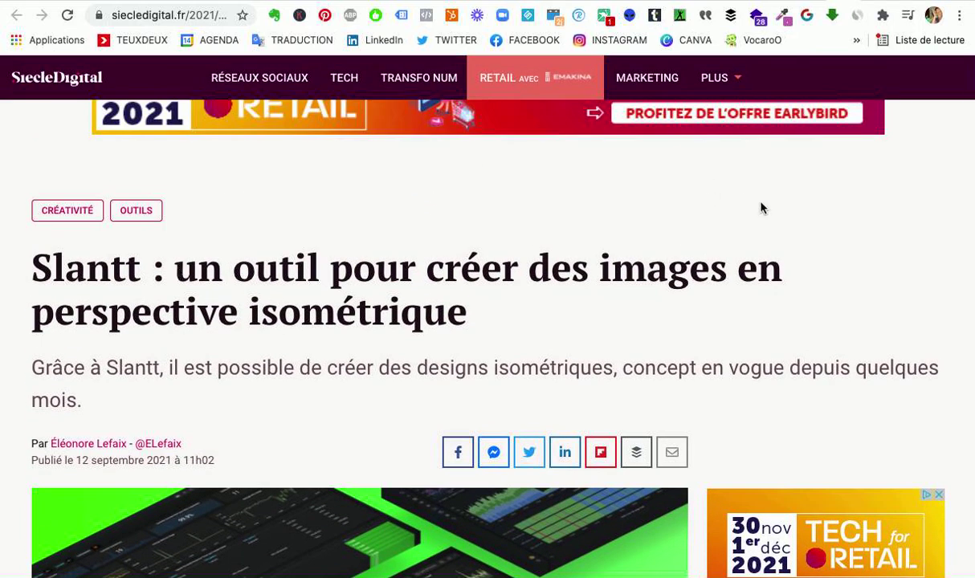
pyautogui.scroll(3, 787, 136)
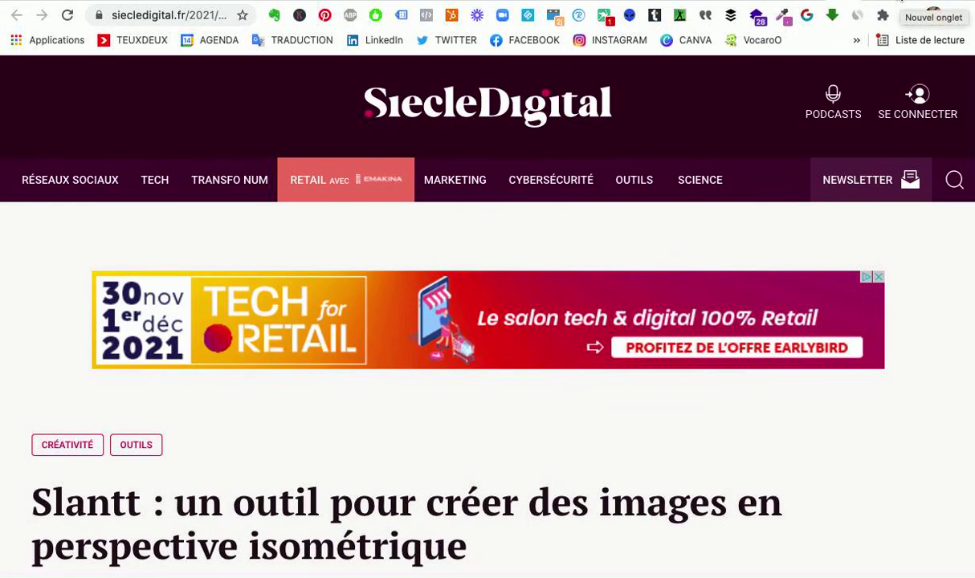
# - Open the bookmarked Buffer page in a new browser tab and dismiss the lost channel access notice
pyautogui.click(902, 1)
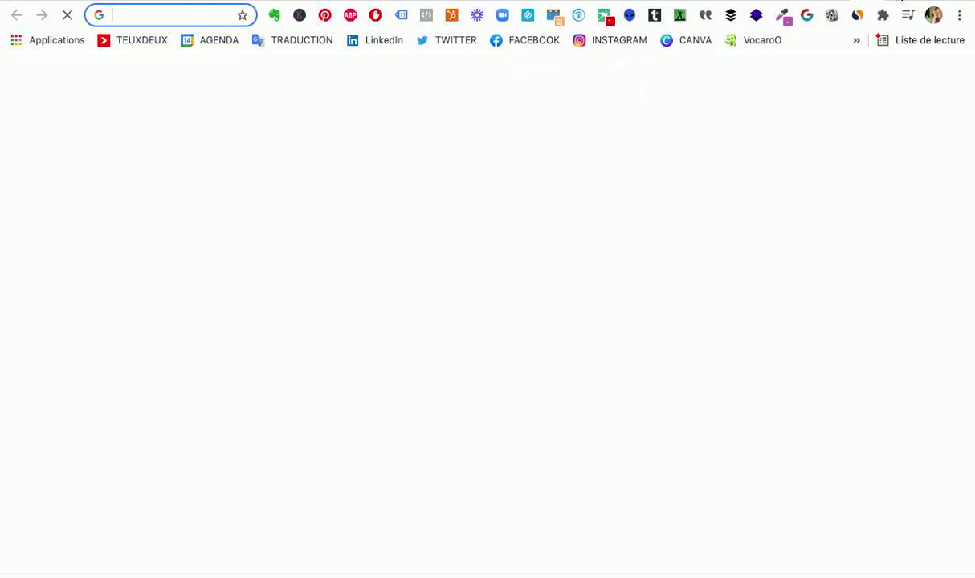
pyautogui.click(857, 40)
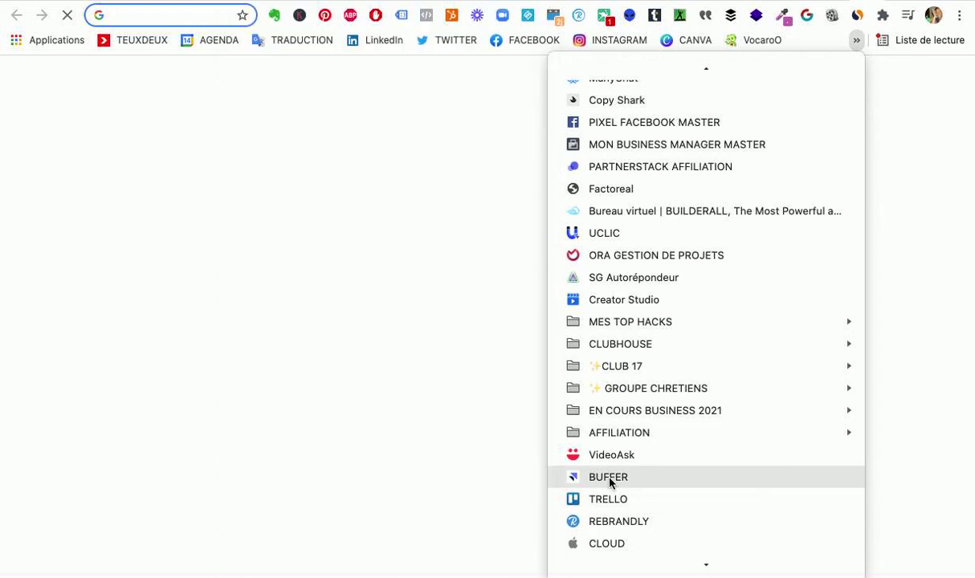
pyautogui.click(611, 480)
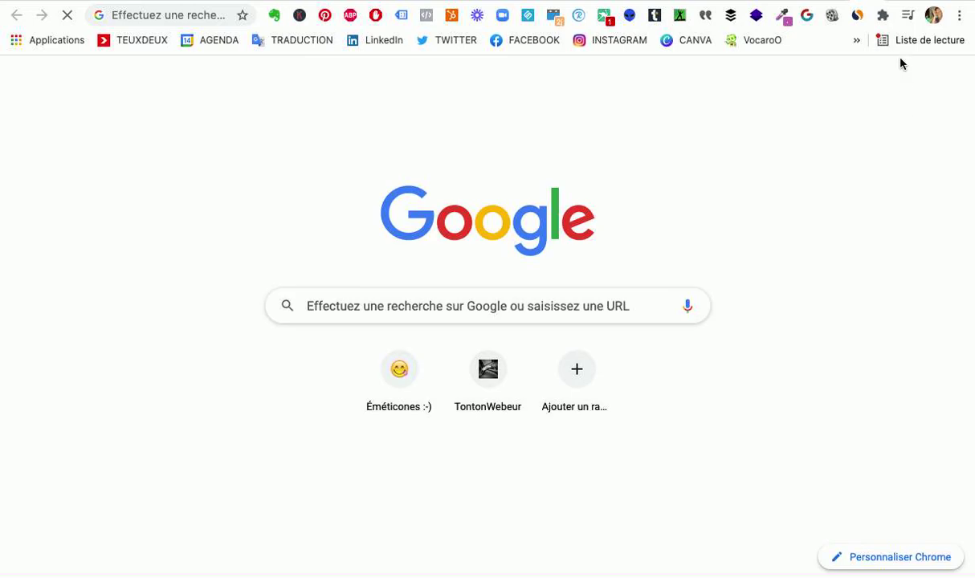
pyautogui.click(857, 40)
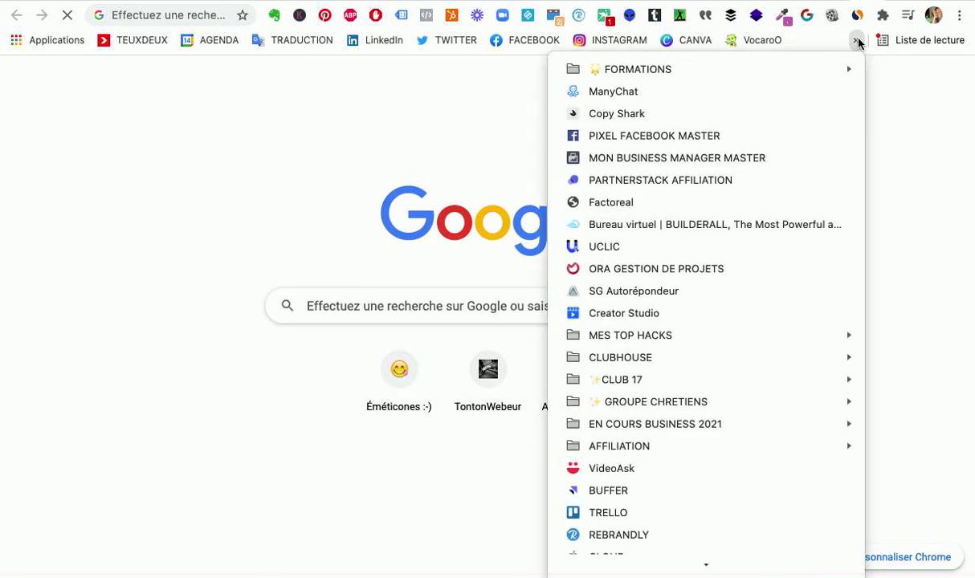
pyautogui.click(610, 491)
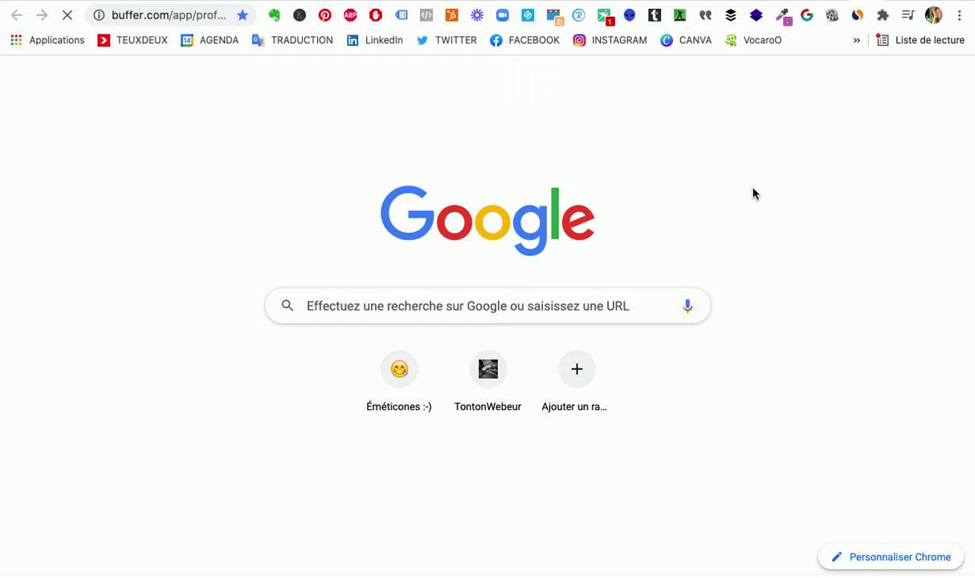
pyautogui.click(126, 17)
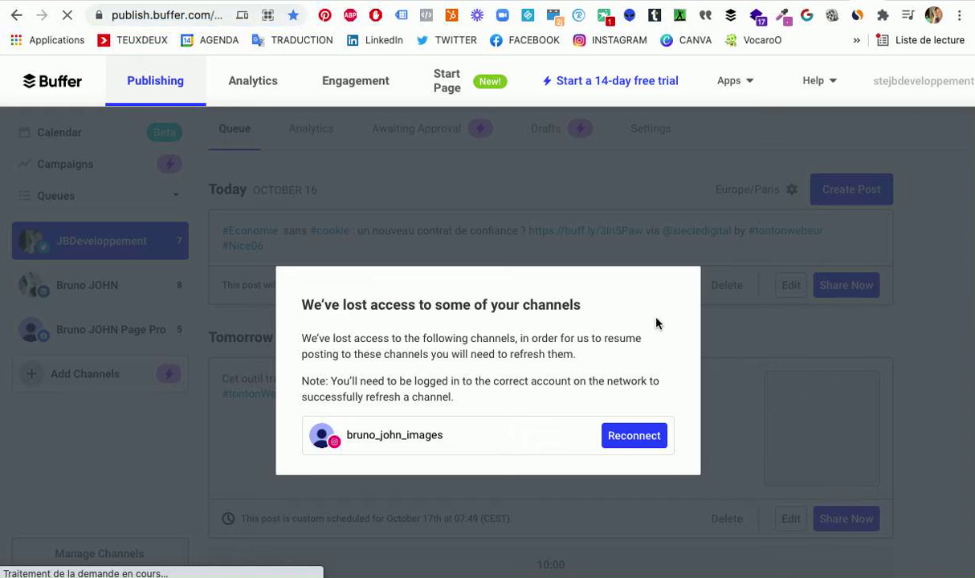
pyautogui.click(931, 233)
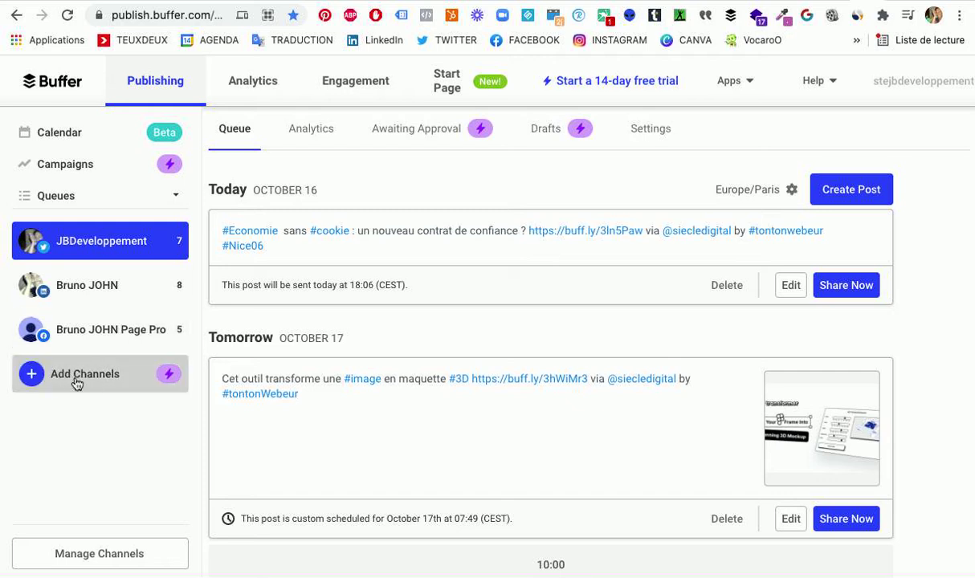
# - Examine the scheduled posts and free time slots in the Twitter channel's queue
pyautogui.click(112, 245)
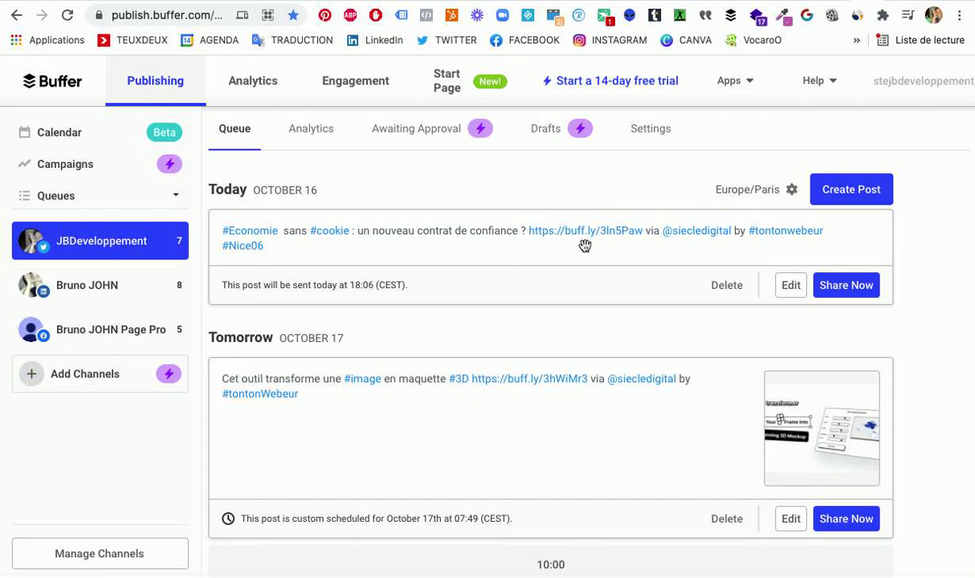
pyautogui.scroll(-10, 620, 421)
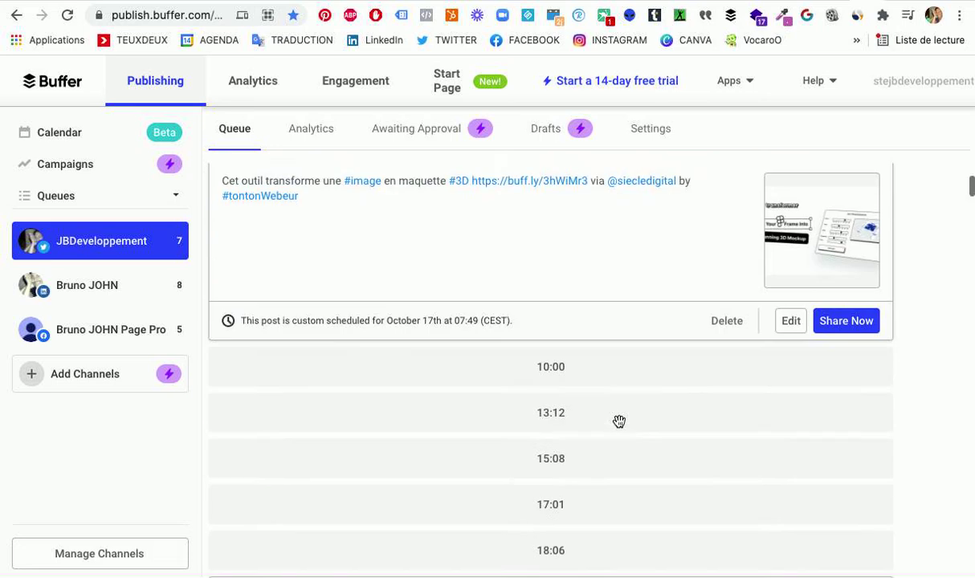
pyautogui.scroll(3, 619, 427)
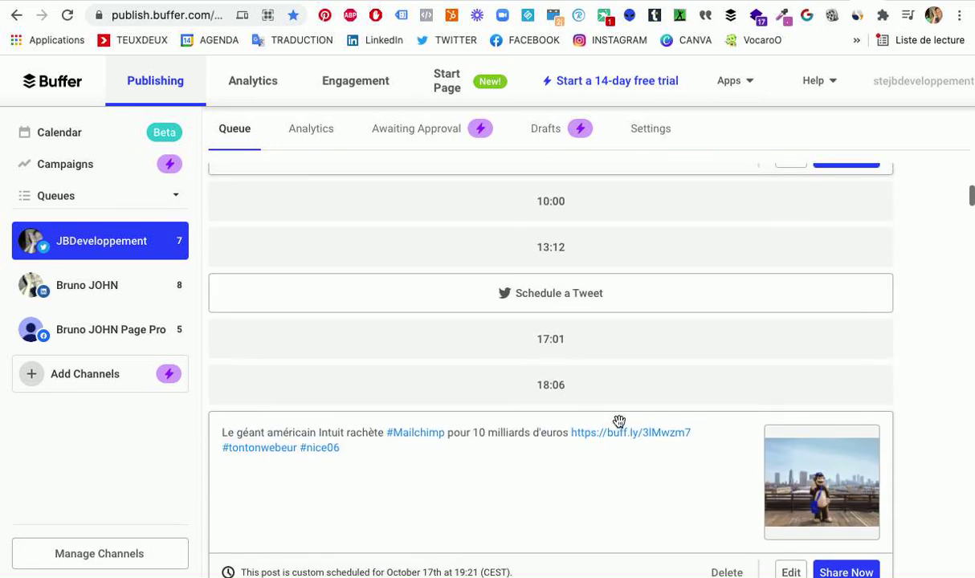
pyautogui.scroll(-8, 581, 453)
pyautogui.scroll(-10, 581, 453)
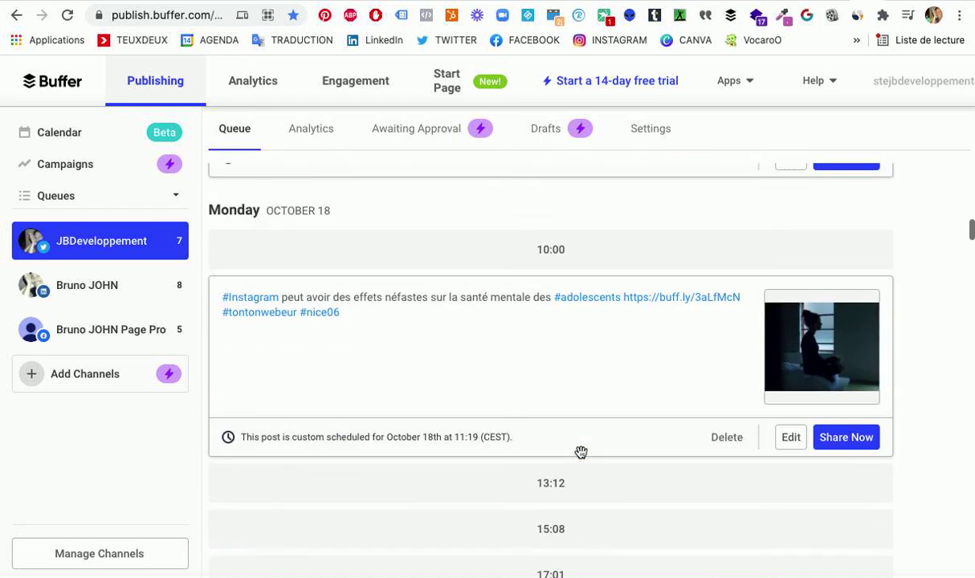
pyautogui.scroll(20, 581, 453)
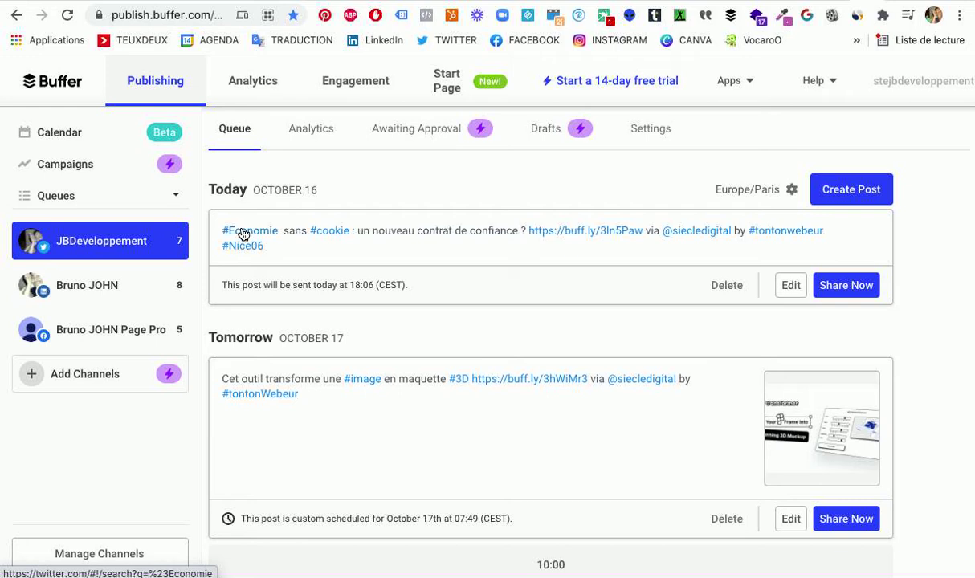
pyautogui.scroll(-2, 244, 233)
pyautogui.scroll(2, 244, 233)
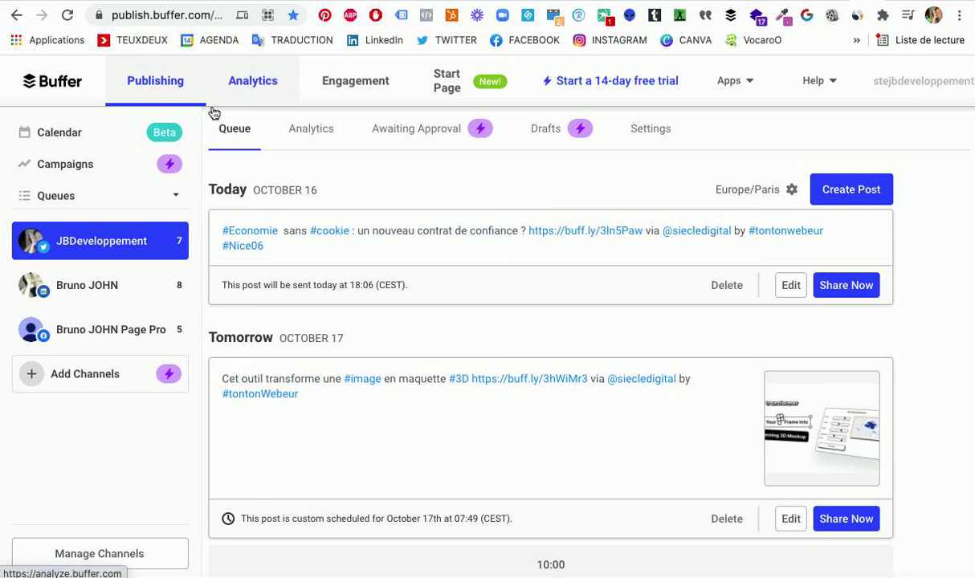
pyautogui.scroll(-1, 493, 292)
pyautogui.scroll(-8, 493, 292)
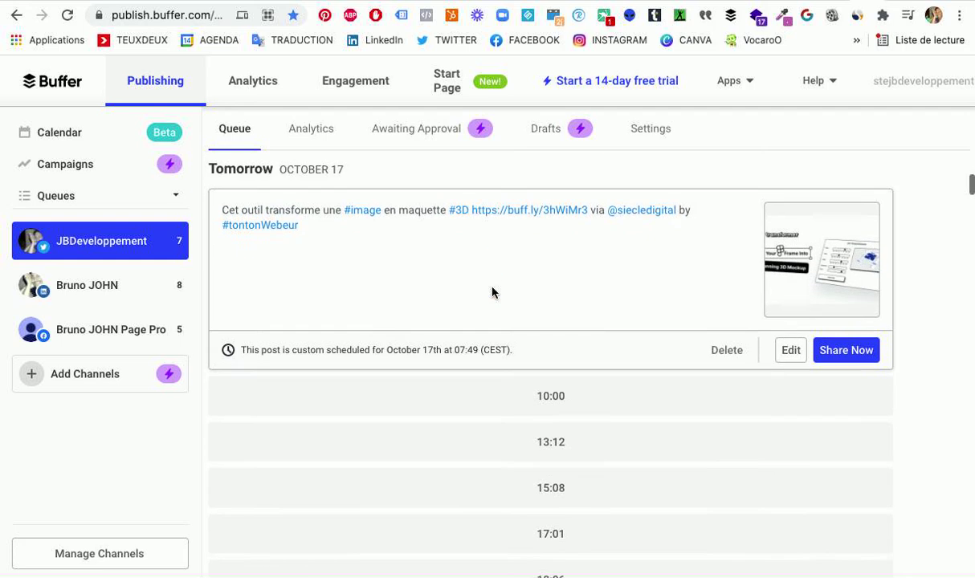
pyautogui.scroll(9, 494, 294)
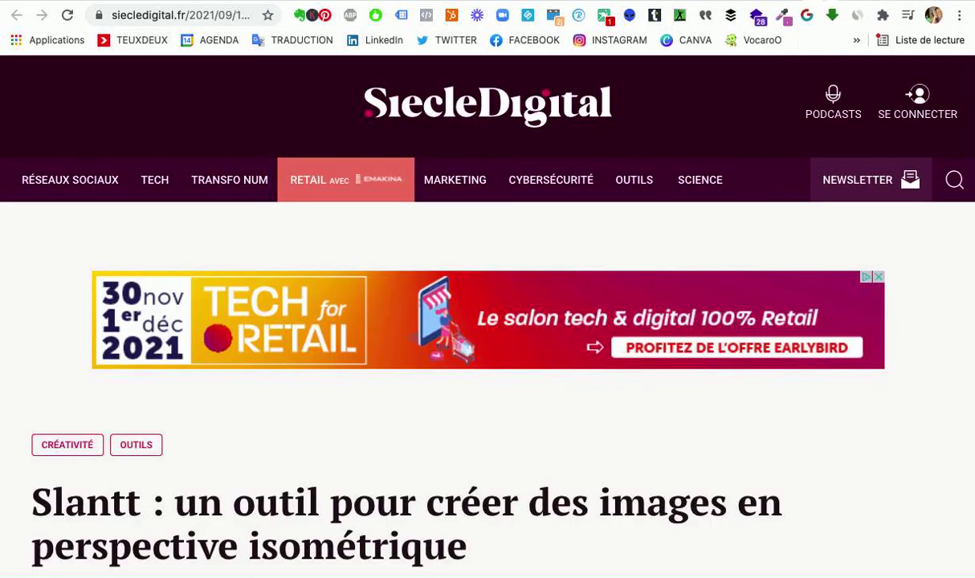
# - Return to the Slantt article, share it with the Buffer extension and choose the Twitter account for the post
pyautogui.click(784, 1)
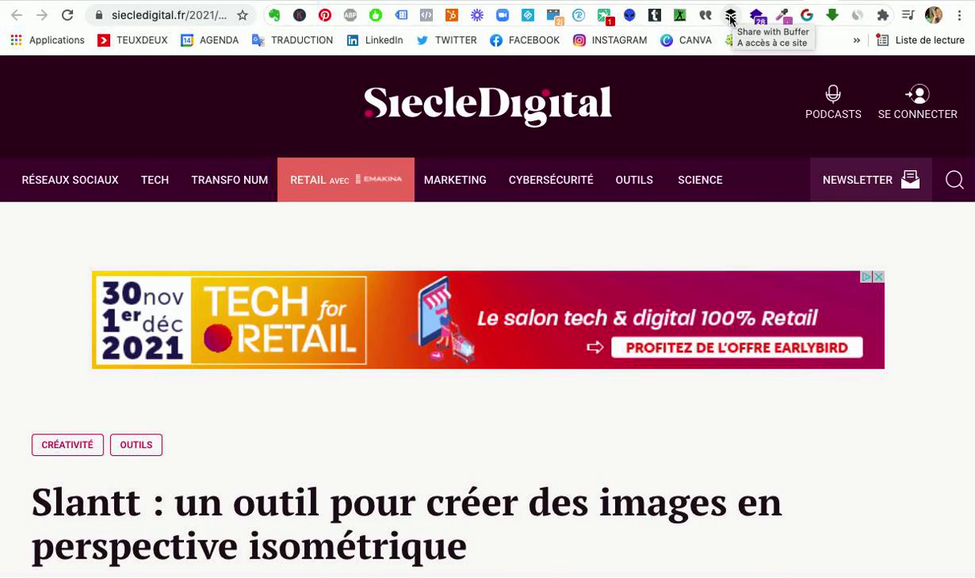
pyautogui.moveTo(551, 180)
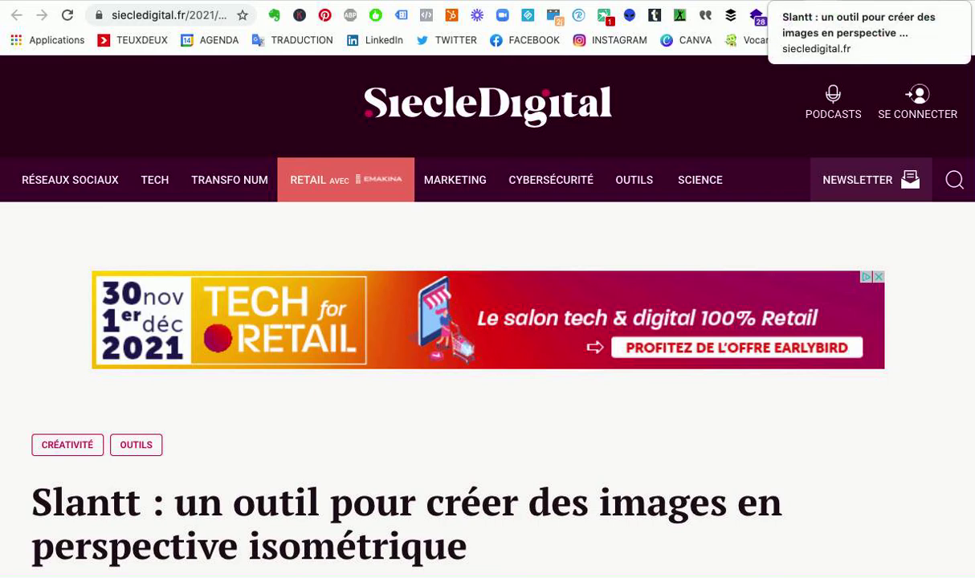
pyautogui.click(731, 16)
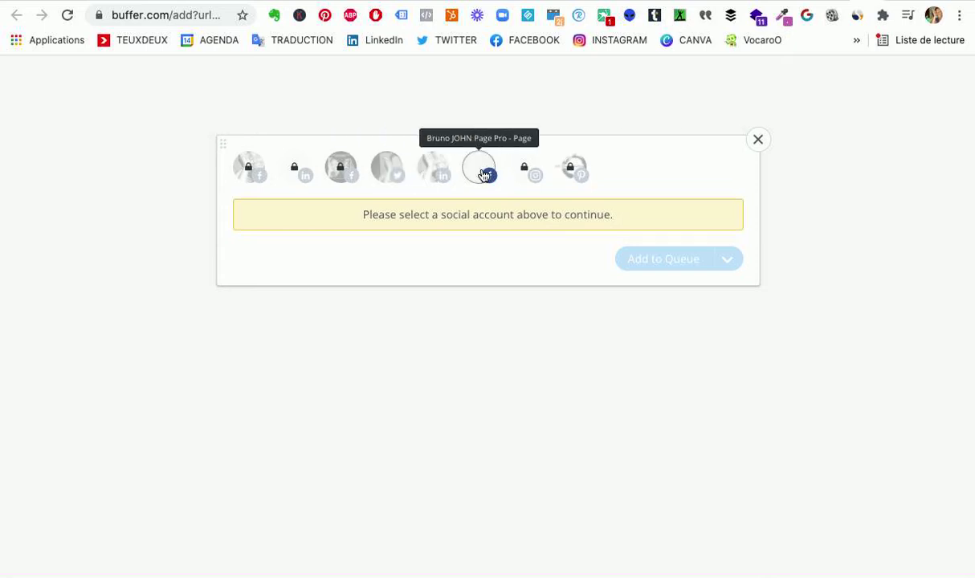
pyautogui.click(390, 171)
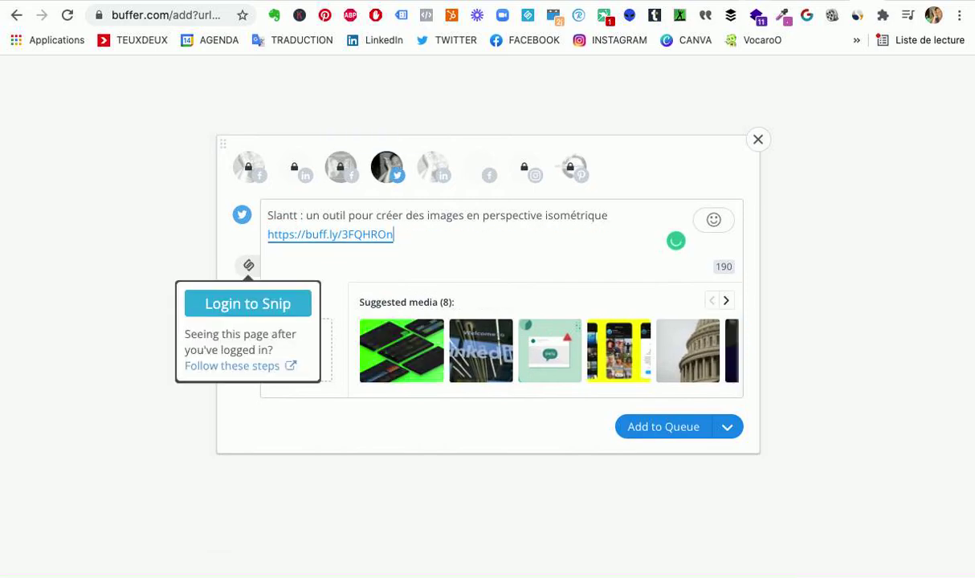
# - Highlight the headline on the article page to compare it with the post text, and return to the Buffer composer
pyautogui.click(798, 1)
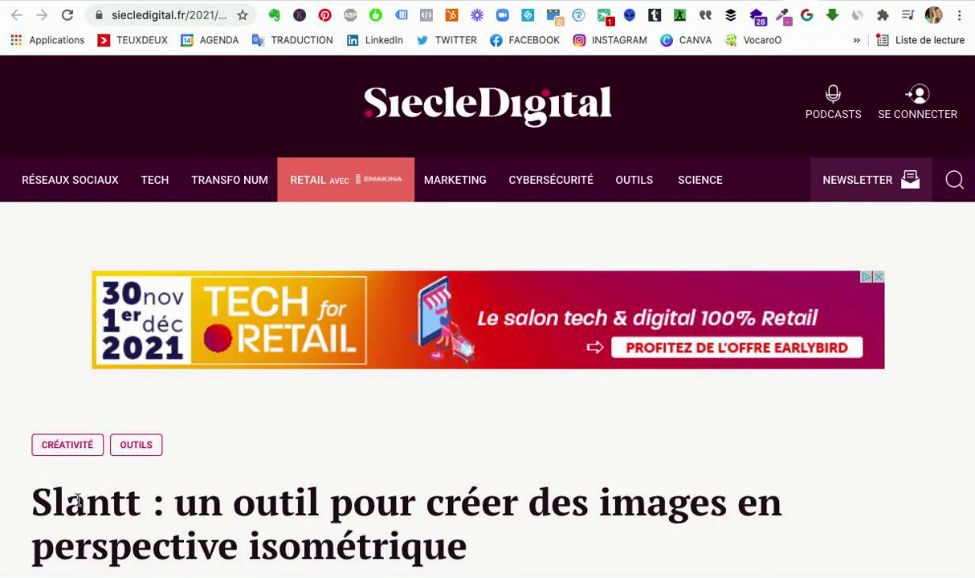
pyautogui.moveTo(37, 496); pyautogui.dragTo(505, 547)
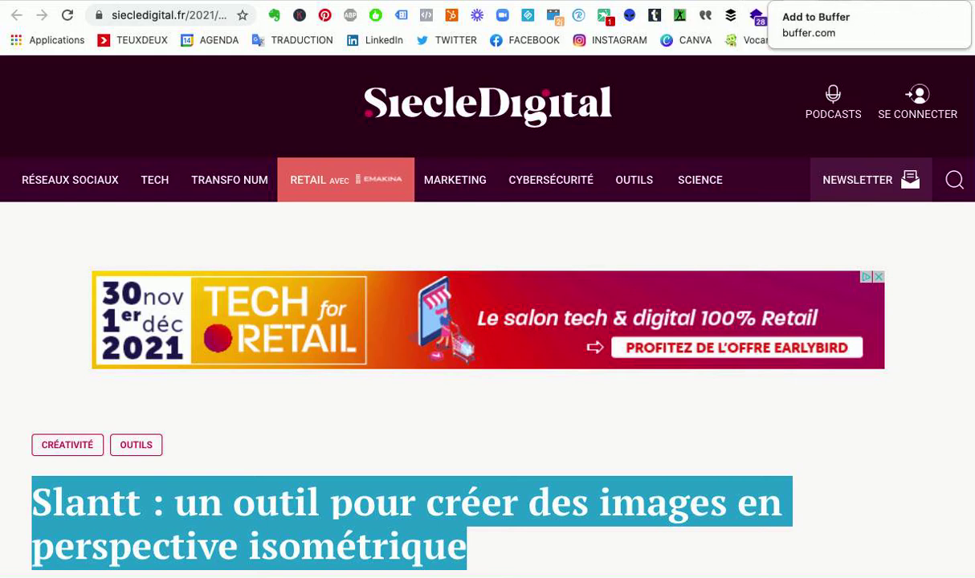
pyautogui.click(870, 1)
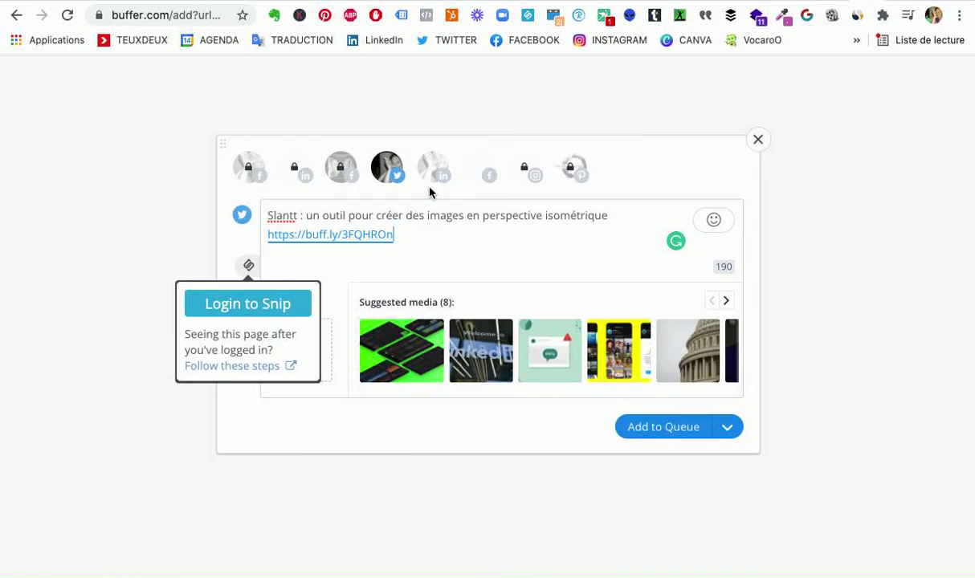
# - Turn "outil" into a hashtag in the tweet text and insert #webmarketing right after it
pyautogui.click(324, 219)
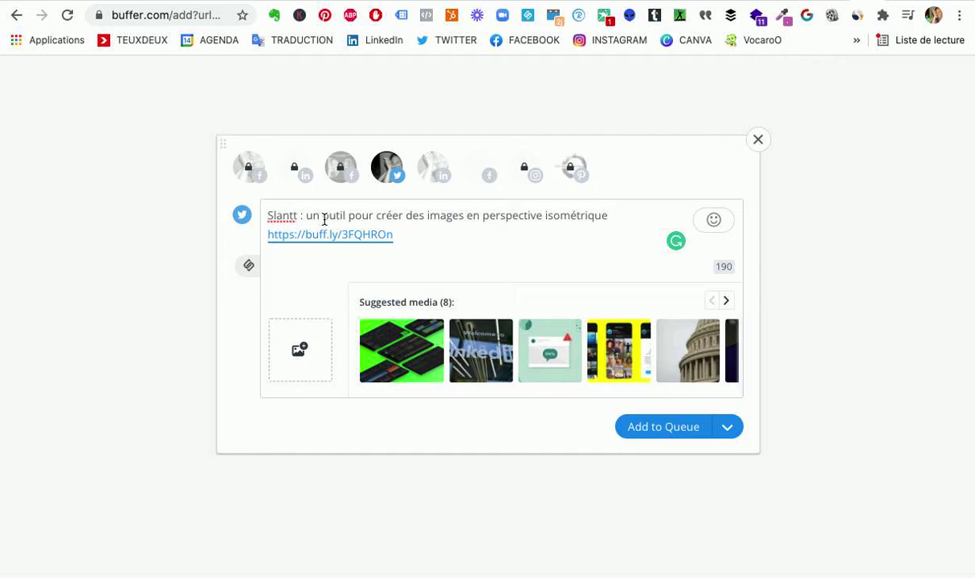
pyautogui.write('#')
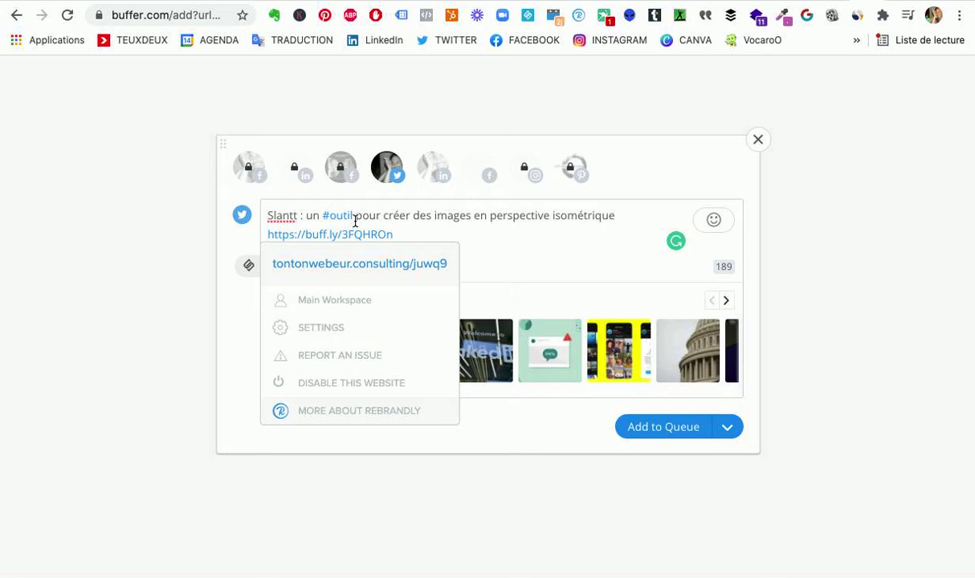
pyautogui.click(356, 219)
pyautogui.write('#')
pyautogui.write('web')
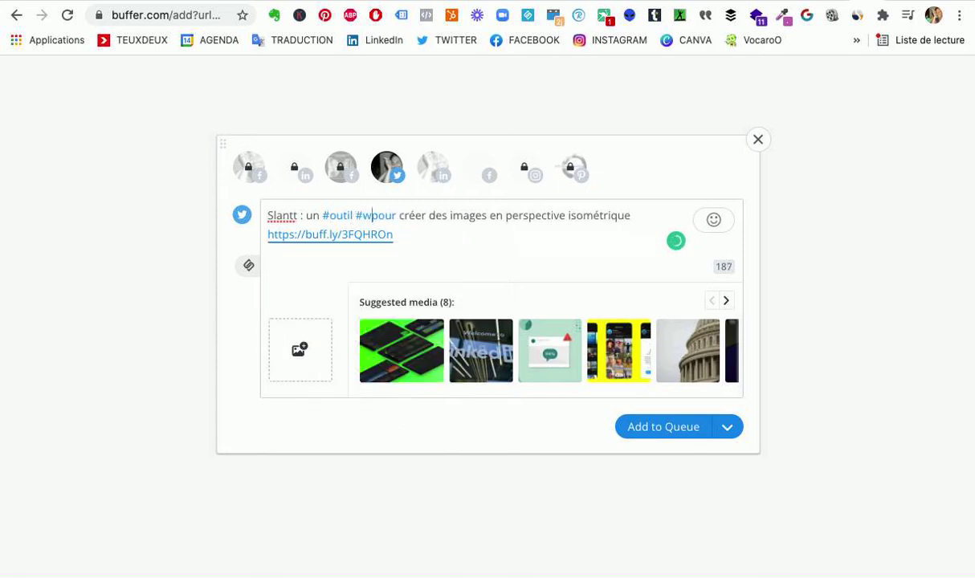
pyautogui.write('marketi')
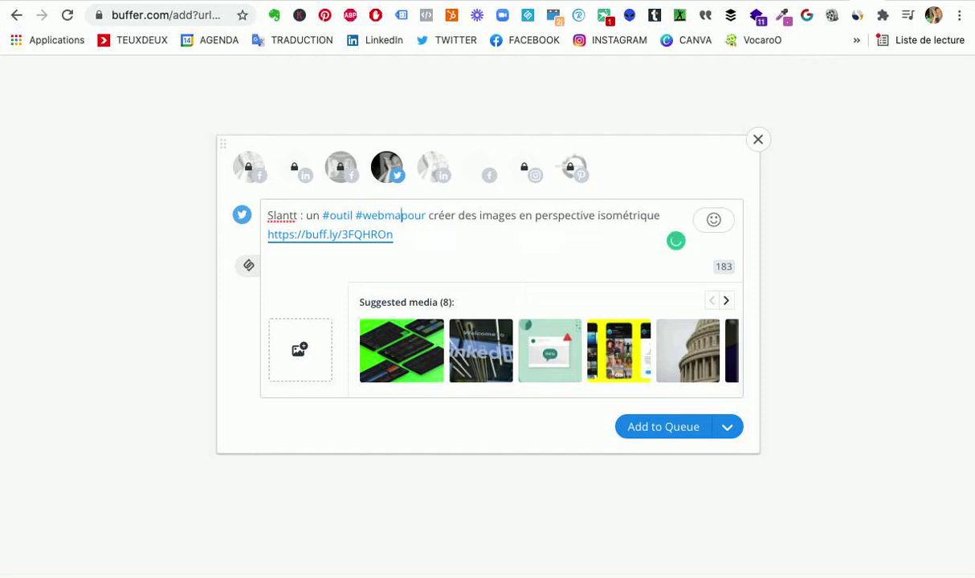
pyautogui.write('ng')
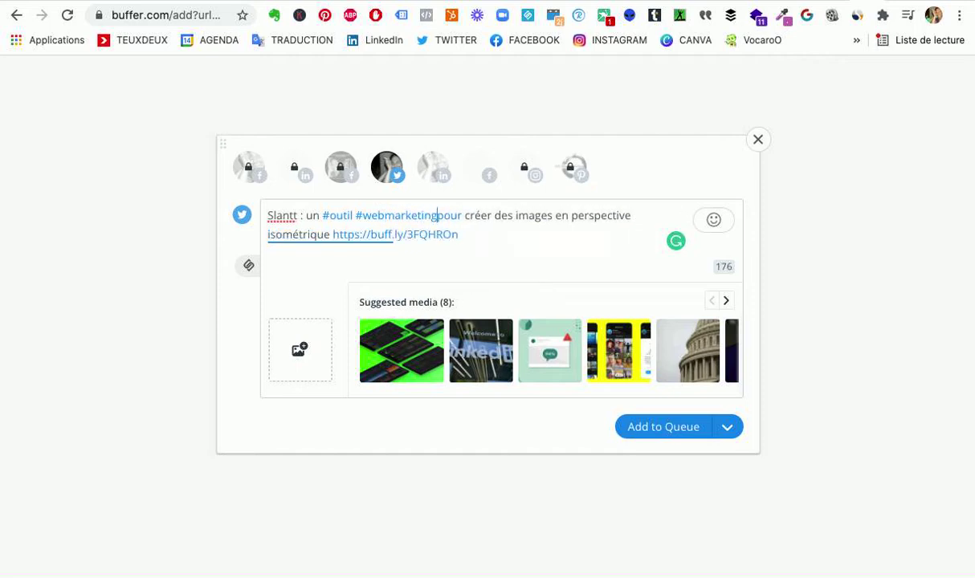
# - Turn "images" into a hashtag and place the text cursor after the shortened link ending the tweet
pyautogui.click(519, 217)
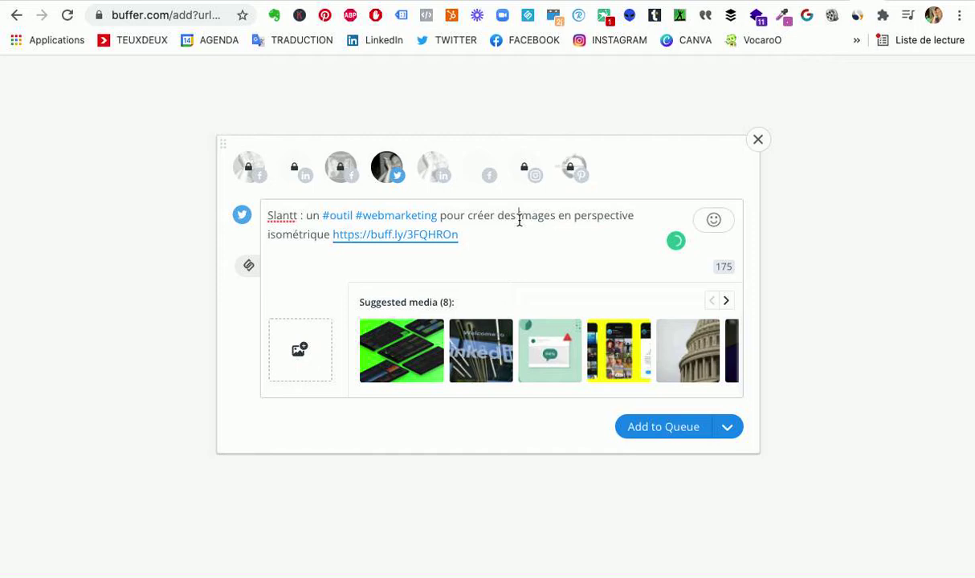
pyautogui.write('#')
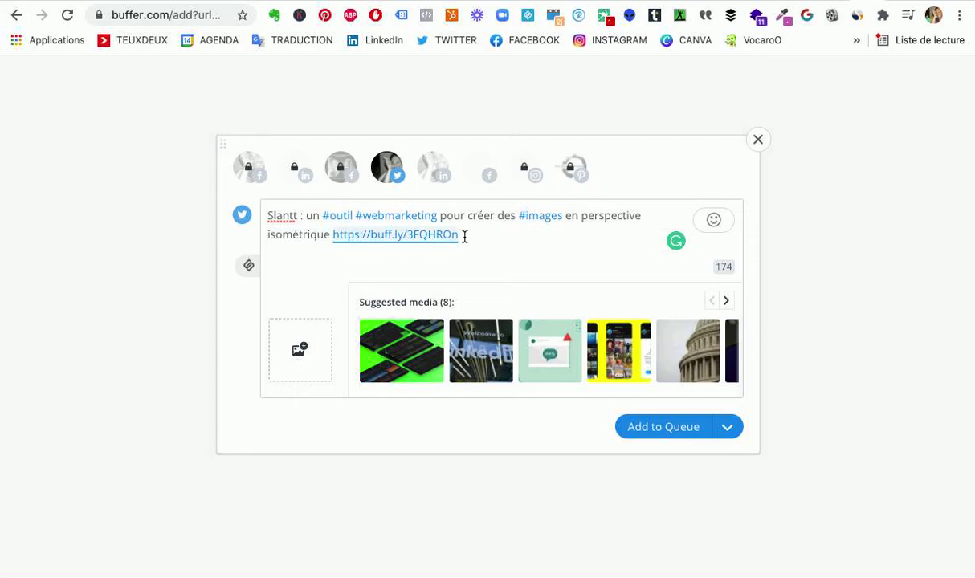
pyautogui.moveTo(411, 233)
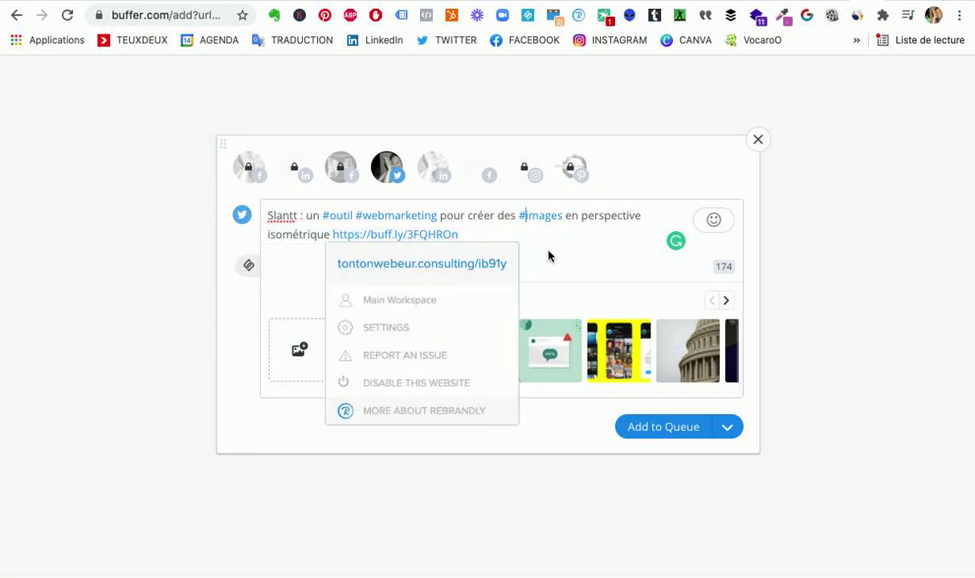
pyautogui.click(553, 237)
pyautogui.moveTo(392, 235)
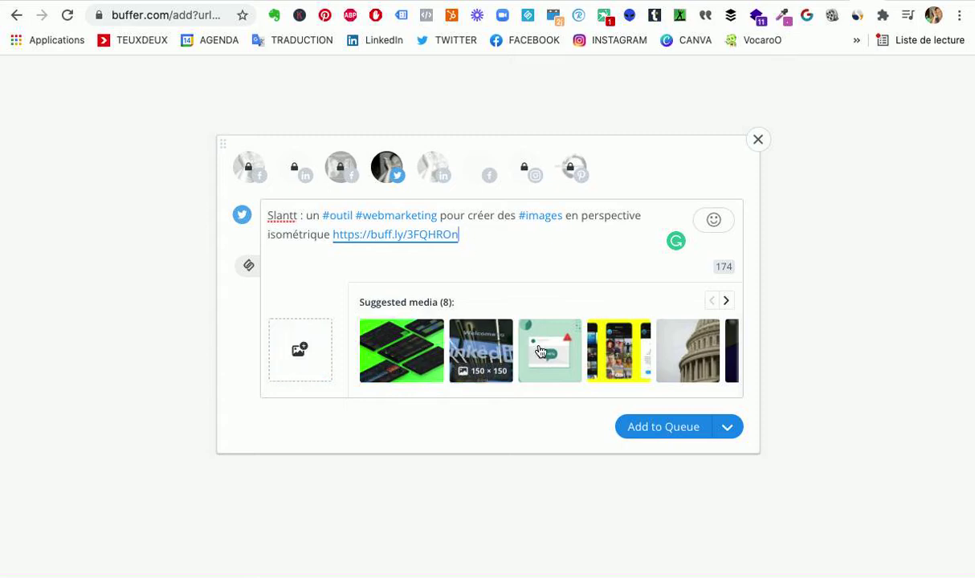
# - Attach the suggested green dashboard image to the tweet, compare it with the picture on the Slantt article page, and return to the composer
pyautogui.click(405, 367)
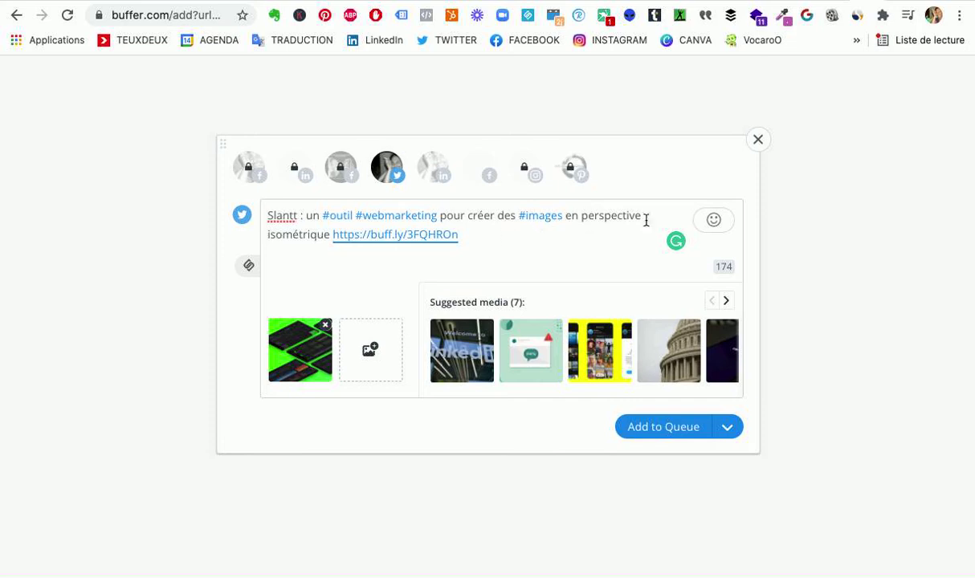
pyautogui.click(797, 3)
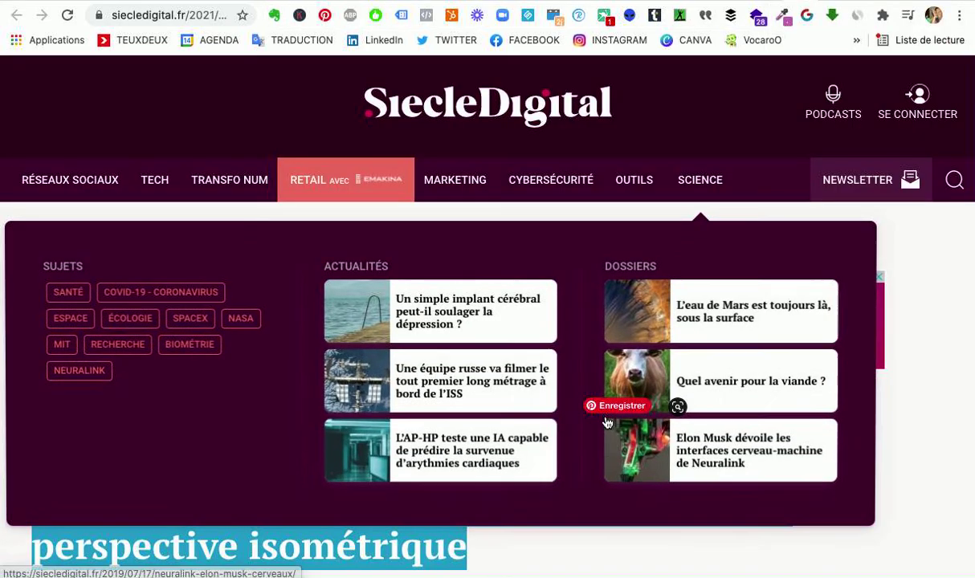
pyautogui.scroll(-6, 598, 433)
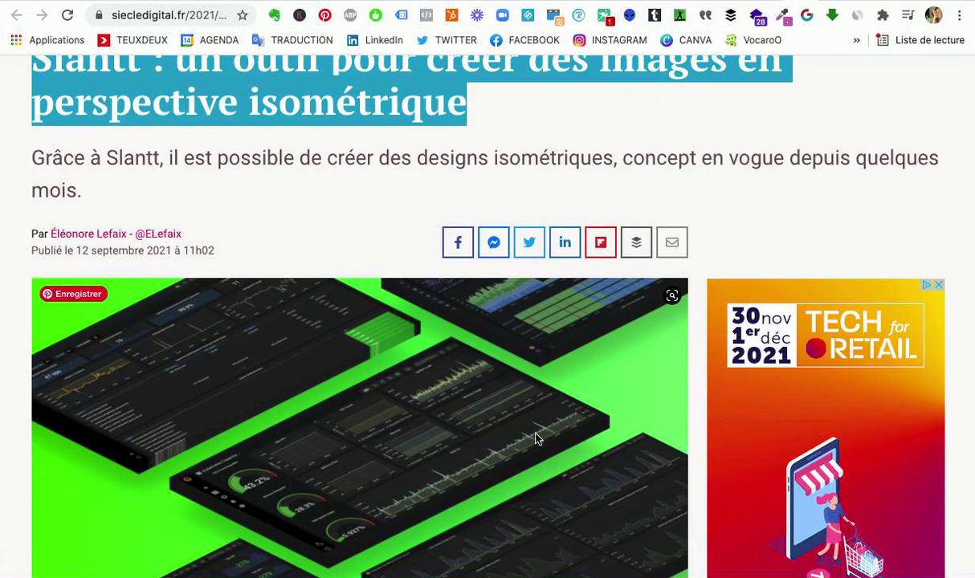
pyautogui.scroll(6, 536, 423)
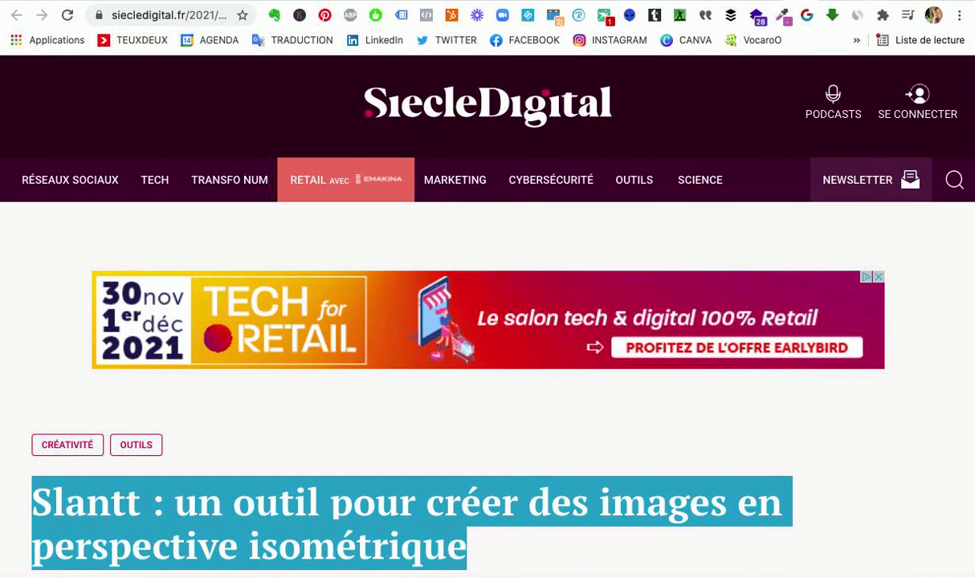
pyautogui.click(827, 2)
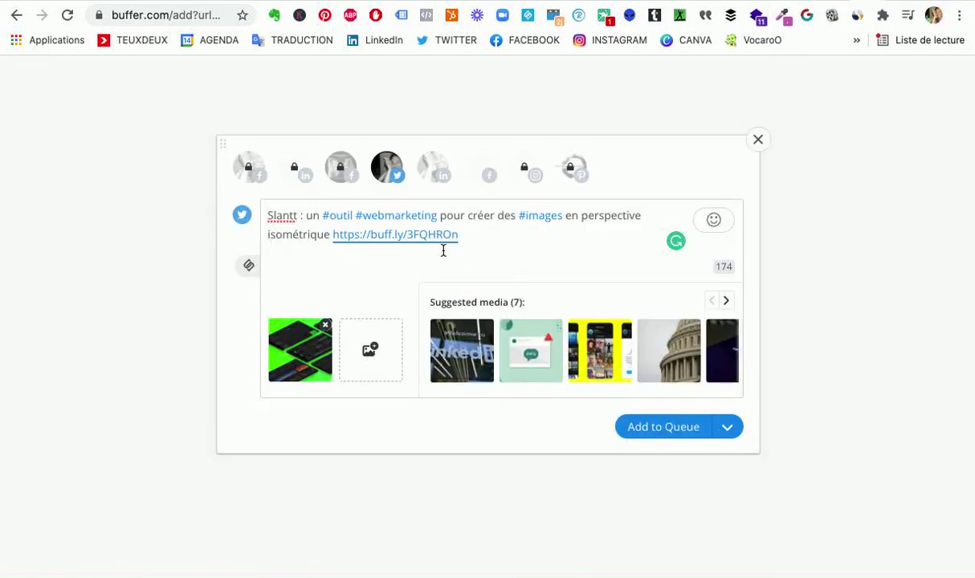
# - Add a new line after the shortened link in the tweet with the hashtags #nice06 #tontonwebeur
pyautogui.click(474, 235)
pyautogui.press('Return')
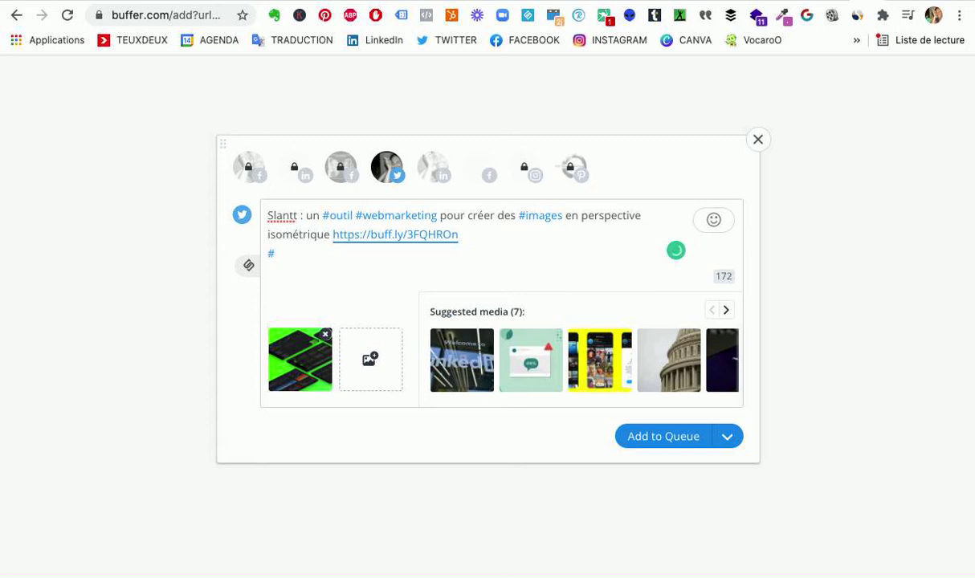
pyautogui.write('06')
pyautogui.write('#ton')
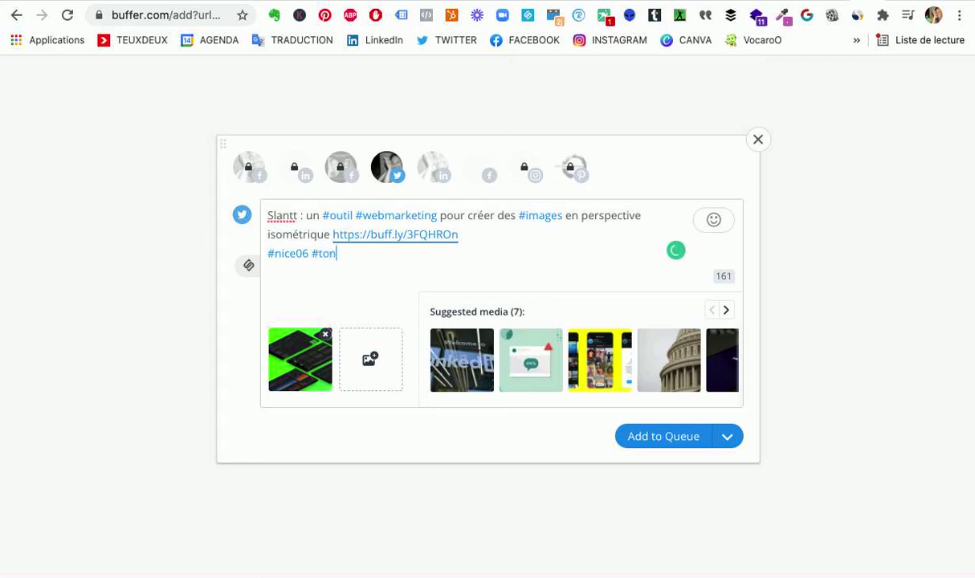
pyautogui.write('tonwebeur')
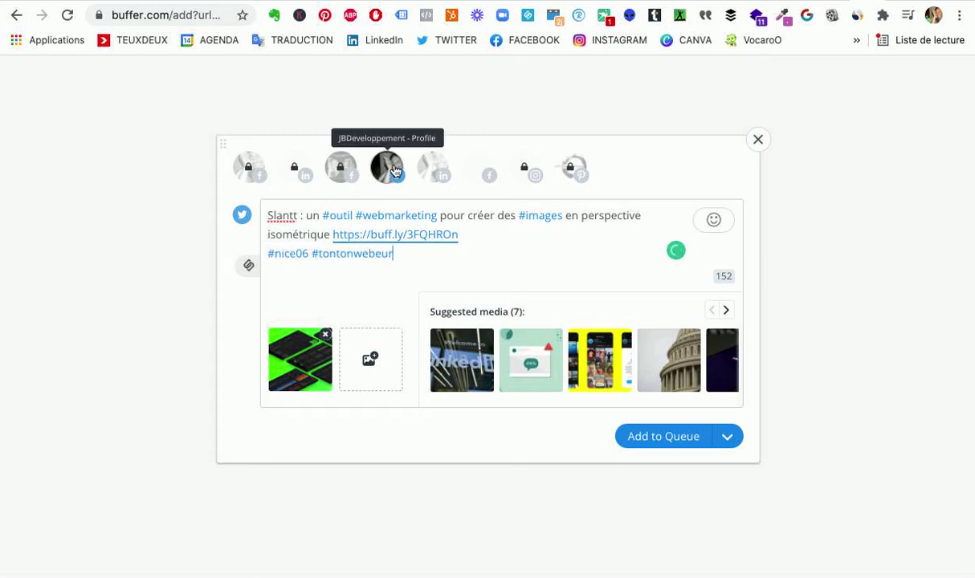
# - Copy the entire tweet text, including the link and all hashtags
pyautogui.moveTo(269, 215); pyautogui.dragTo(504, 241)
pyautogui.moveTo(410, 259); pyautogui.dragTo(270, 222)
pyautogui.press('super+c')
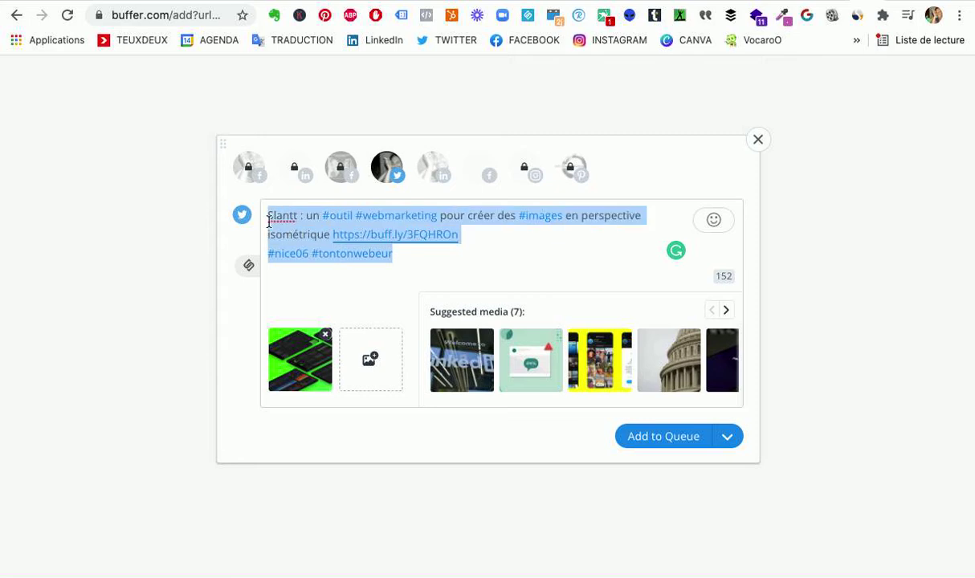
# - Add the LinkedIn profile to the post, open its text, and go back to the fully selected tweet text
pyautogui.click(441, 171)
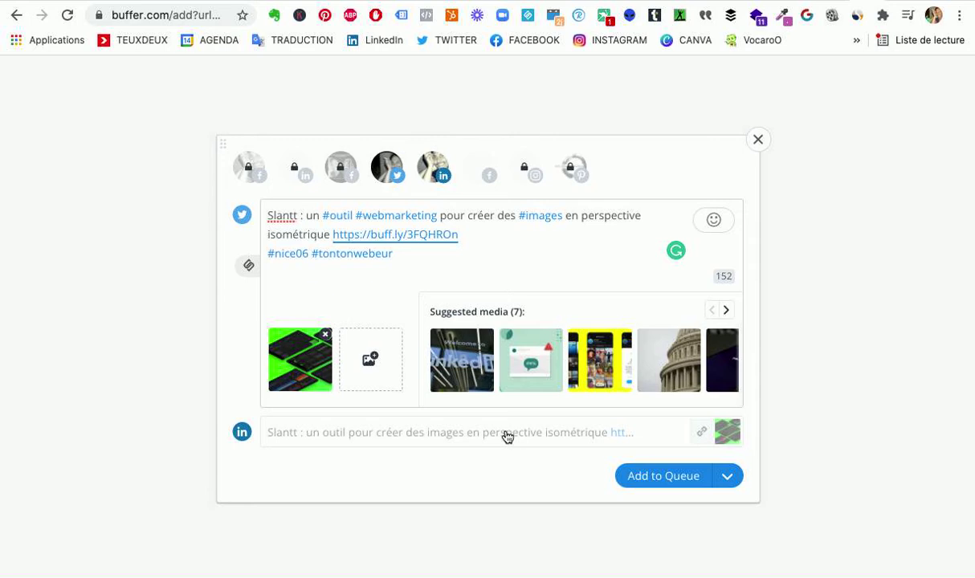
pyautogui.click(508, 437)
pyautogui.moveTo(378, 271)
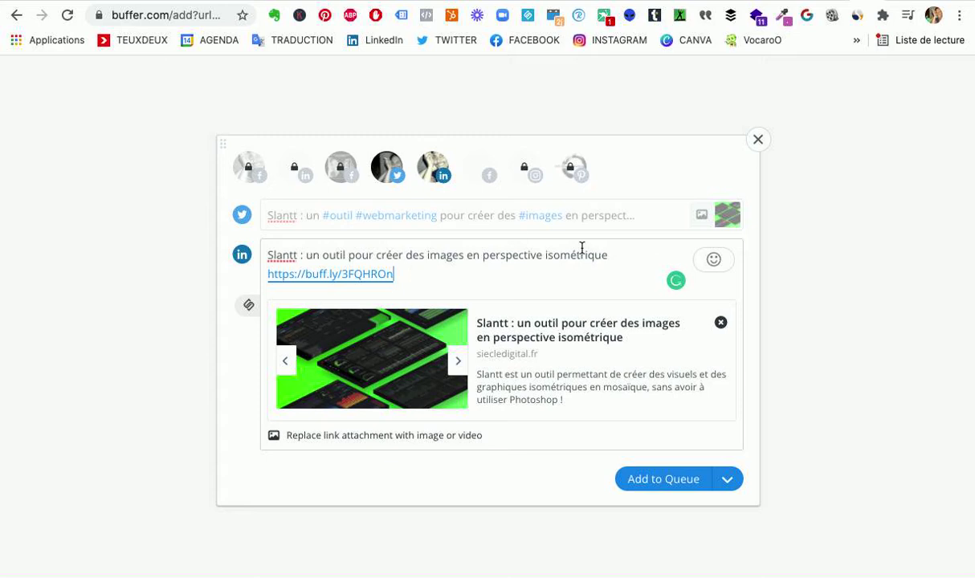
pyautogui.click(655, 217)
pyautogui.moveTo(398, 237)
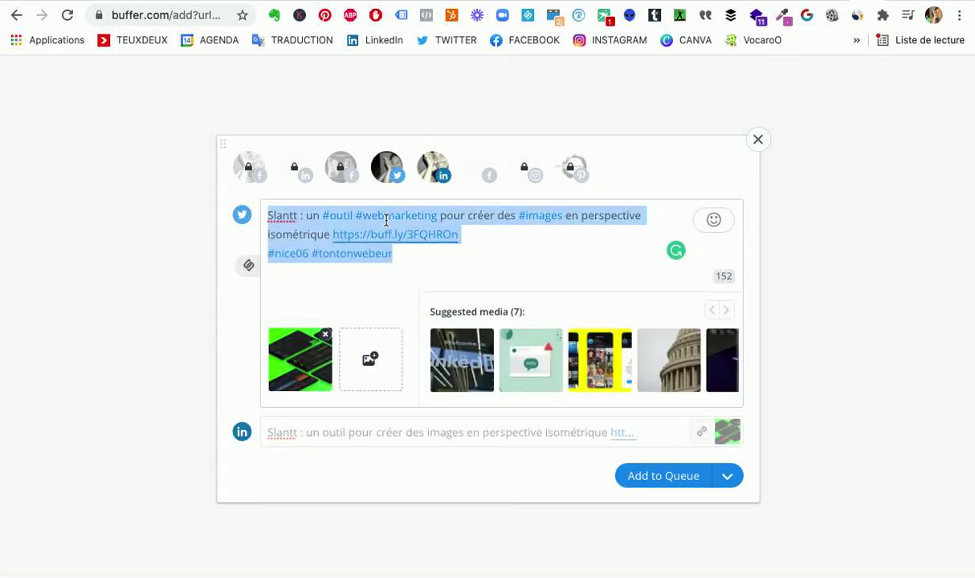
# - Deselect and reselect the LinkedIn profile, and replace its default post text with the copied tweet text
pyautogui.click(435, 172)
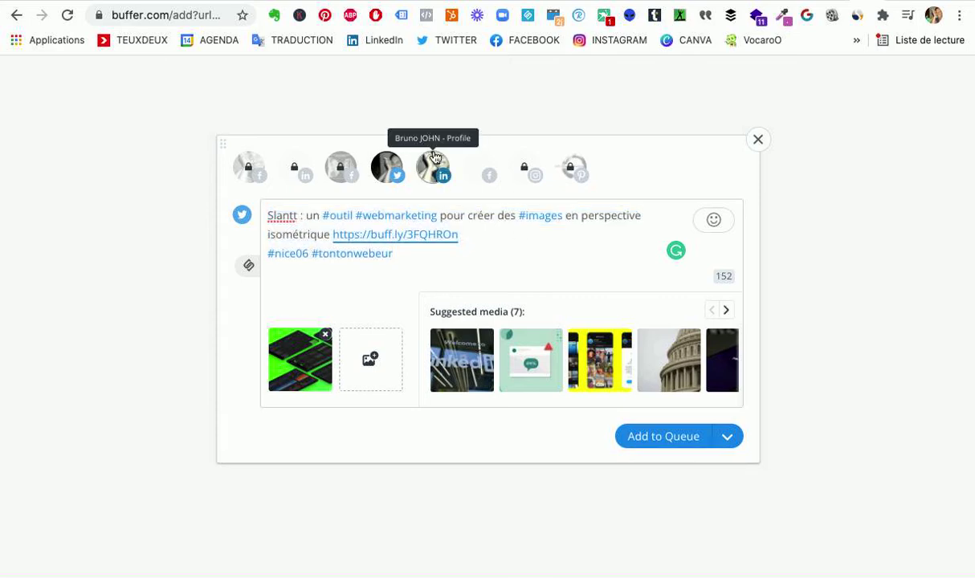
pyautogui.click(435, 173)
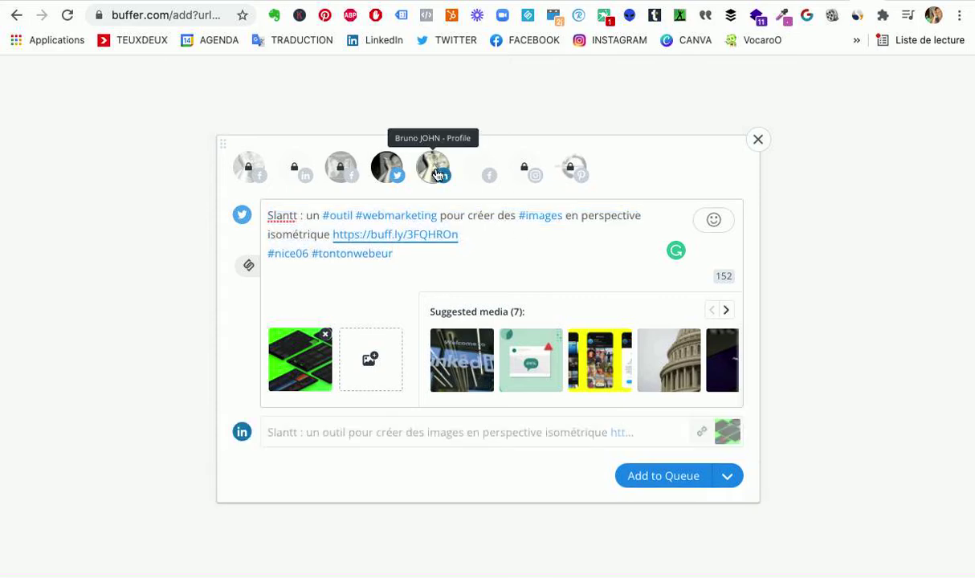
pyautogui.click(348, 438)
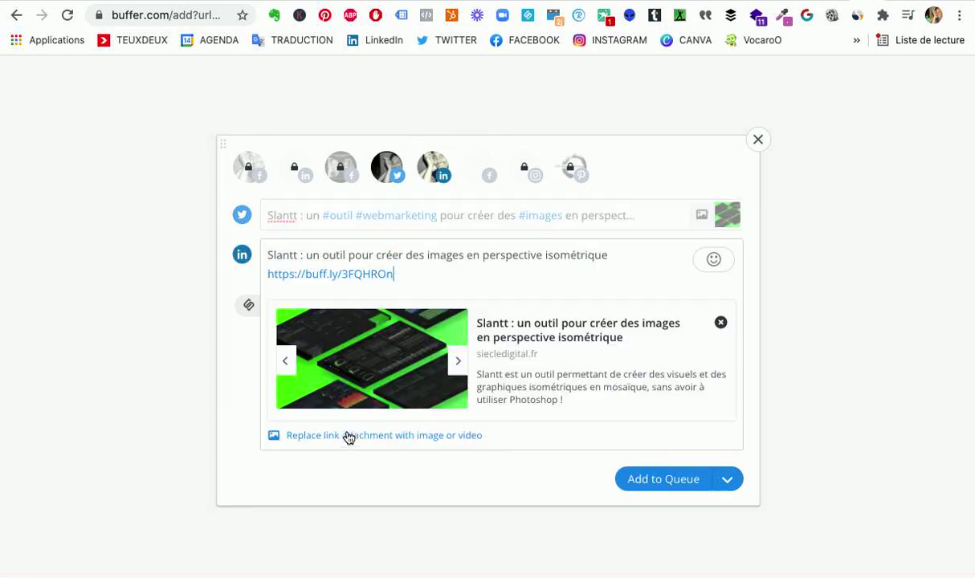
pyautogui.moveTo(408, 273); pyautogui.dragTo(272, 250)
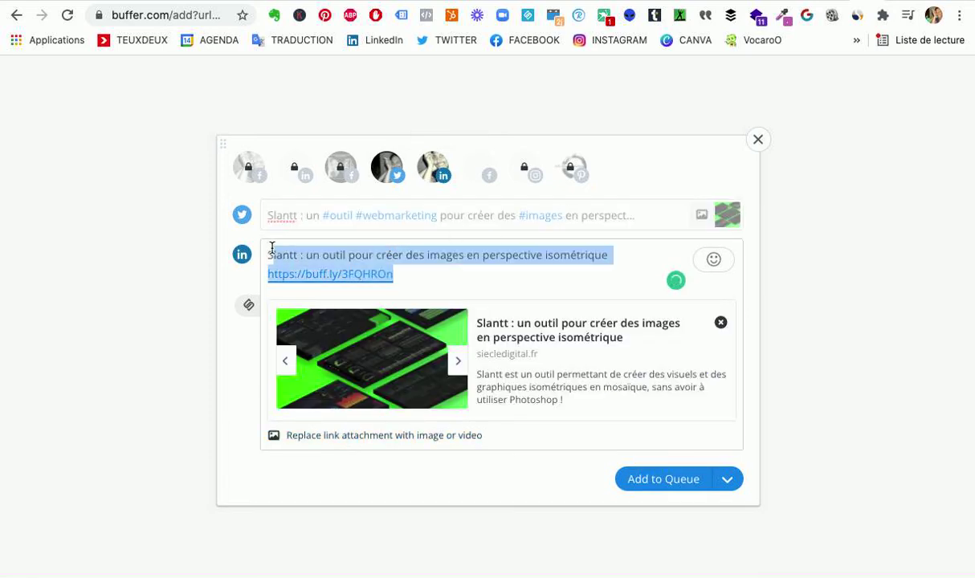
pyautogui.press('super+v')
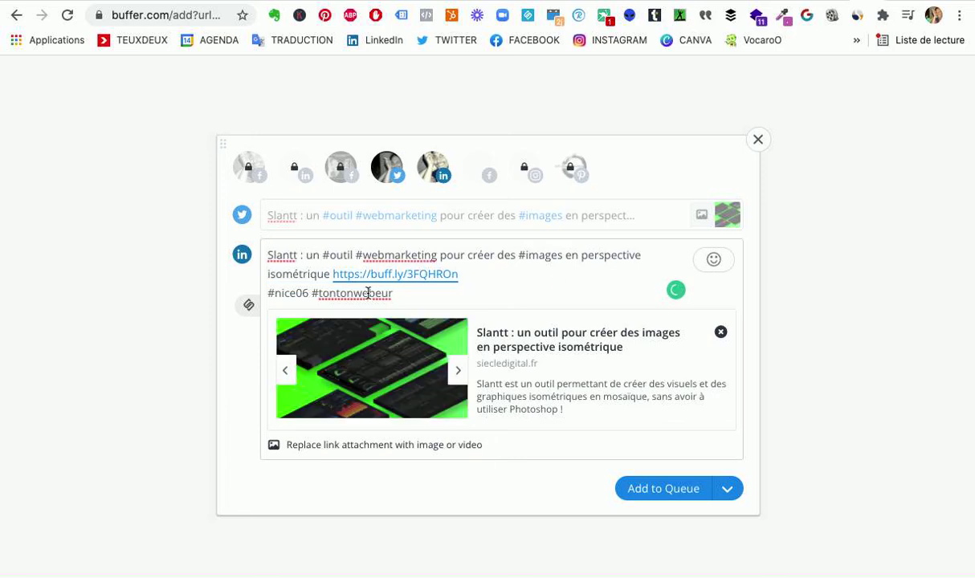
# - Add the Facebook page to the post and paste the copied tweet text into its empty message
pyautogui.click(484, 171)
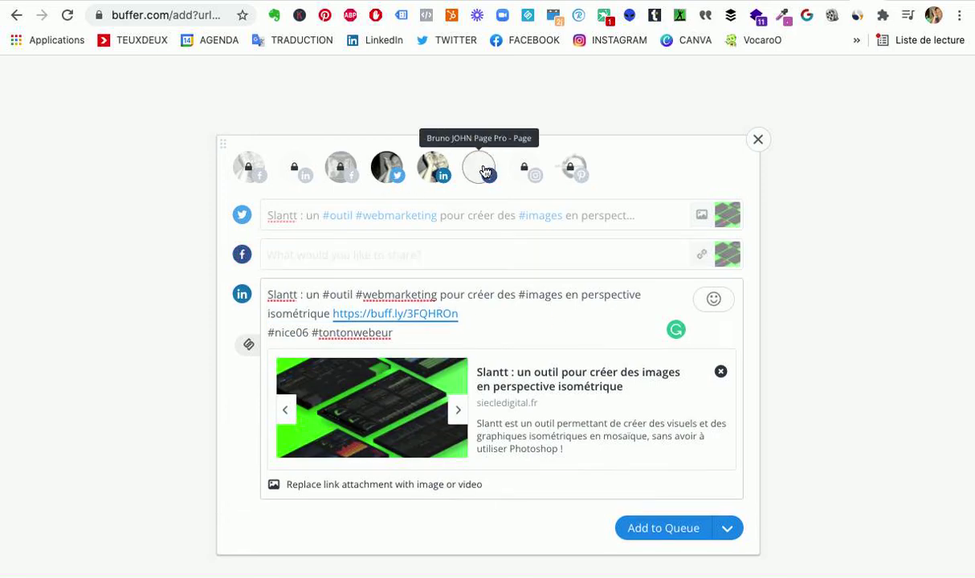
pyautogui.click(349, 255)
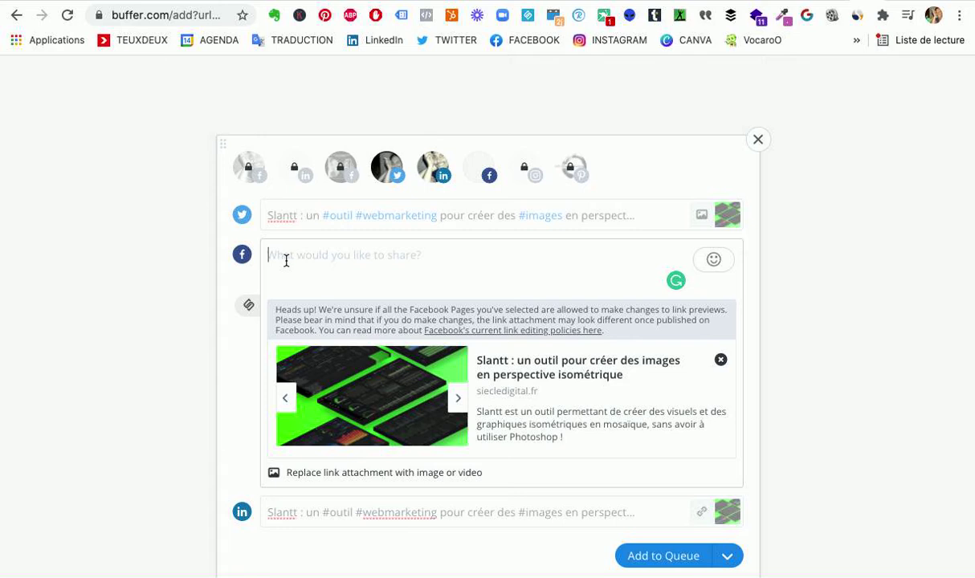
pyautogui.press('super+v')
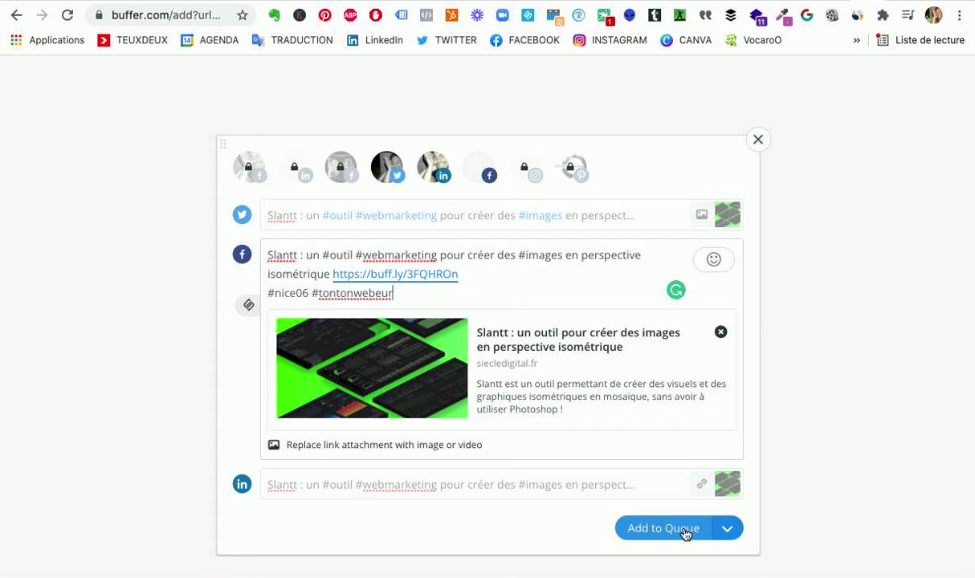
# - Open the date and time picker for scheduling the Twitter, Facebook and LinkedIn posts
pyautogui.click(729, 530)
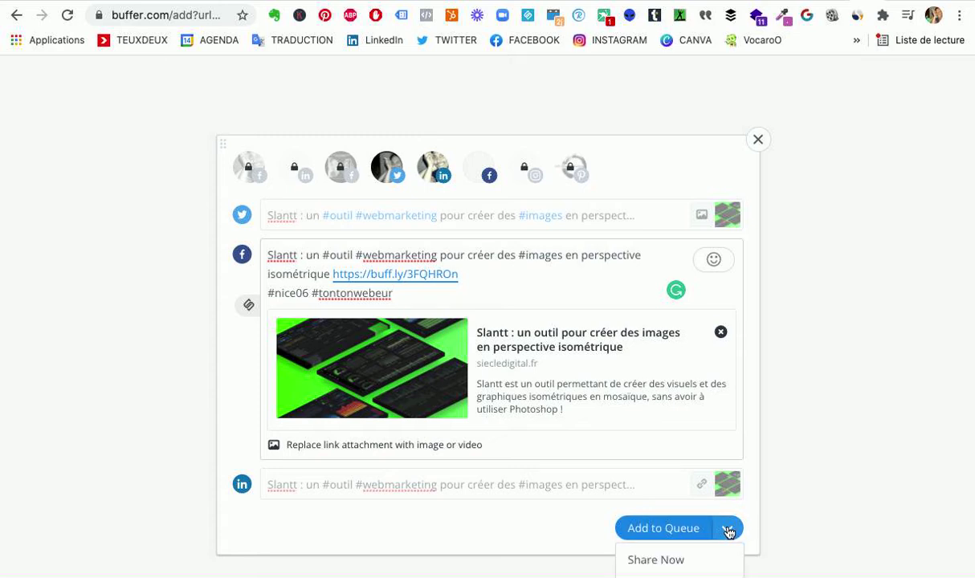
pyautogui.scroll(-1, 729, 531)
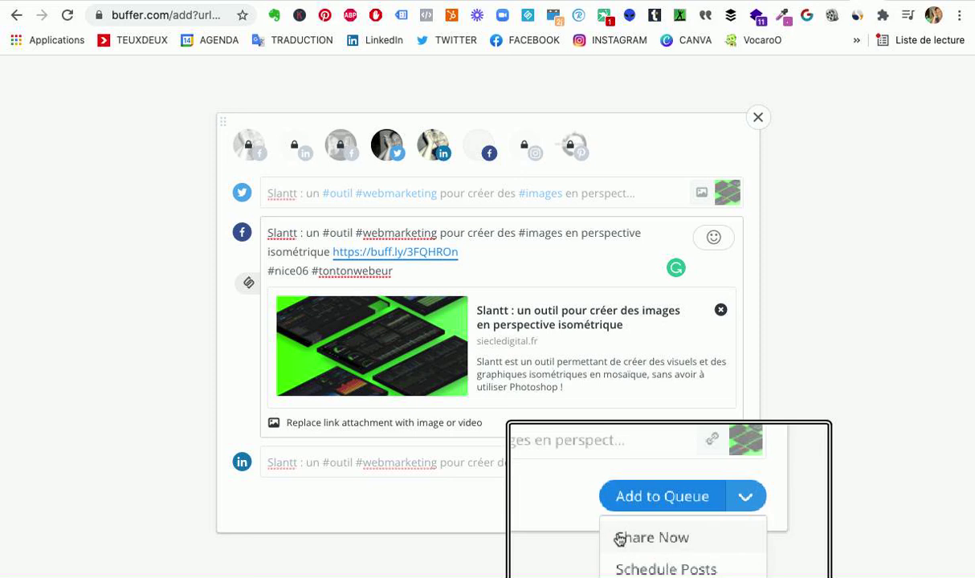
pyautogui.click(658, 567)
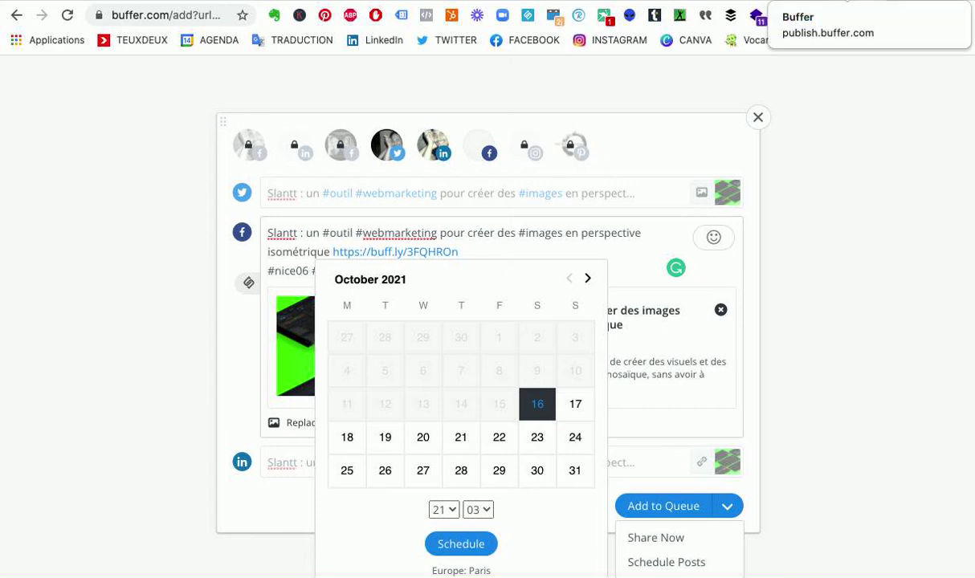
# - Review the scheduled posts in the Buffer queue, view the Buffer extension's Chrome Web Store page, and return to the queue
pyautogui.click(848, 1)
pyautogui.scroll(-8, 632, 400)
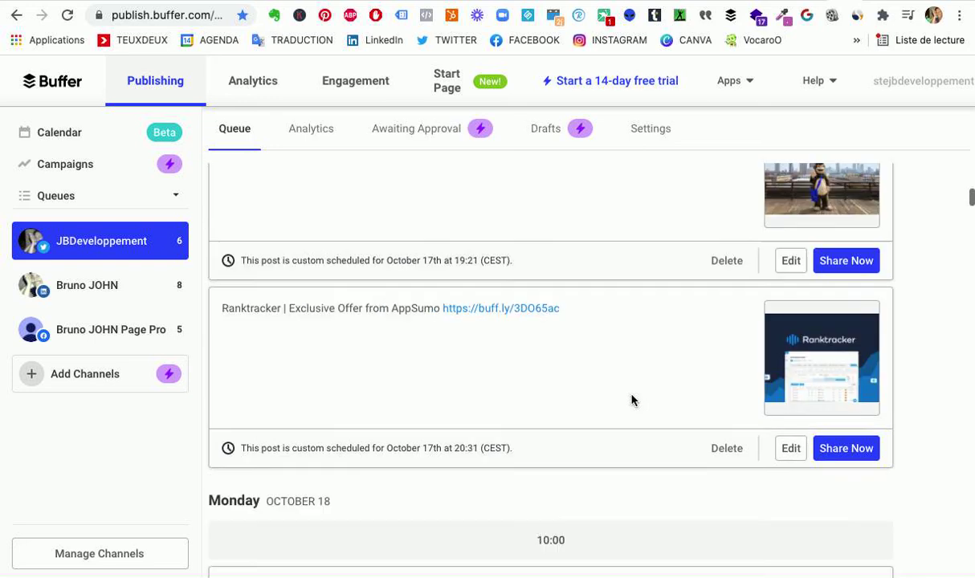
pyautogui.scroll(-15, 632, 400)
pyautogui.scroll(8, 633, 400)
pyautogui.scroll(10, 633, 400)
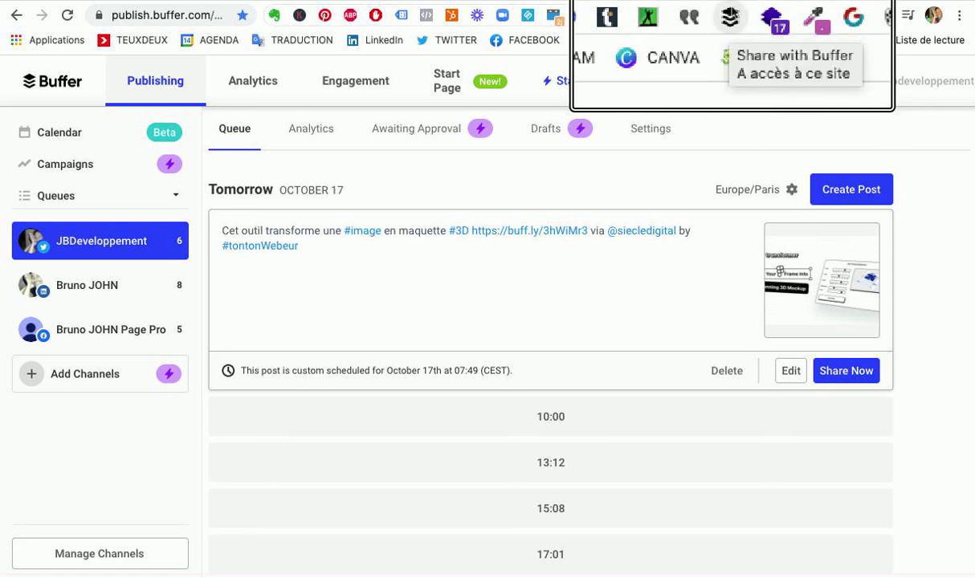
pyautogui.click(823, 2)
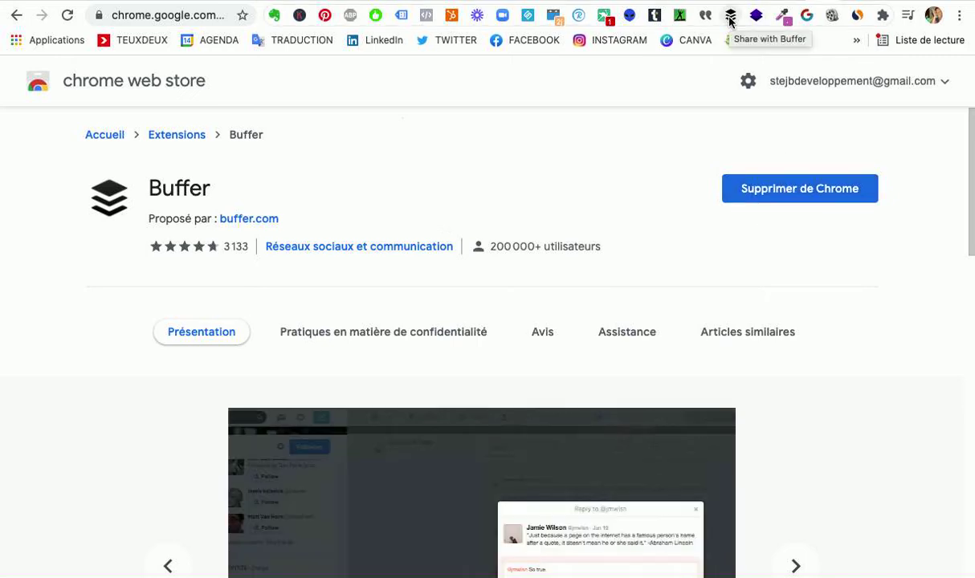
pyautogui.click(844, 1)
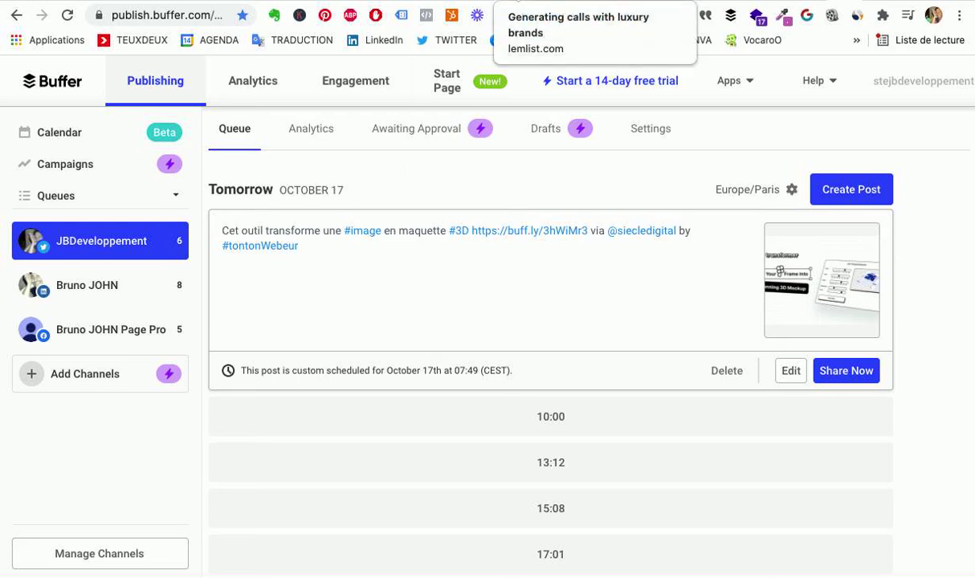
# - Switch through the open pages to the Koober article, copy its web address, and return to the Buffer queue
pyautogui.click(518, 1)
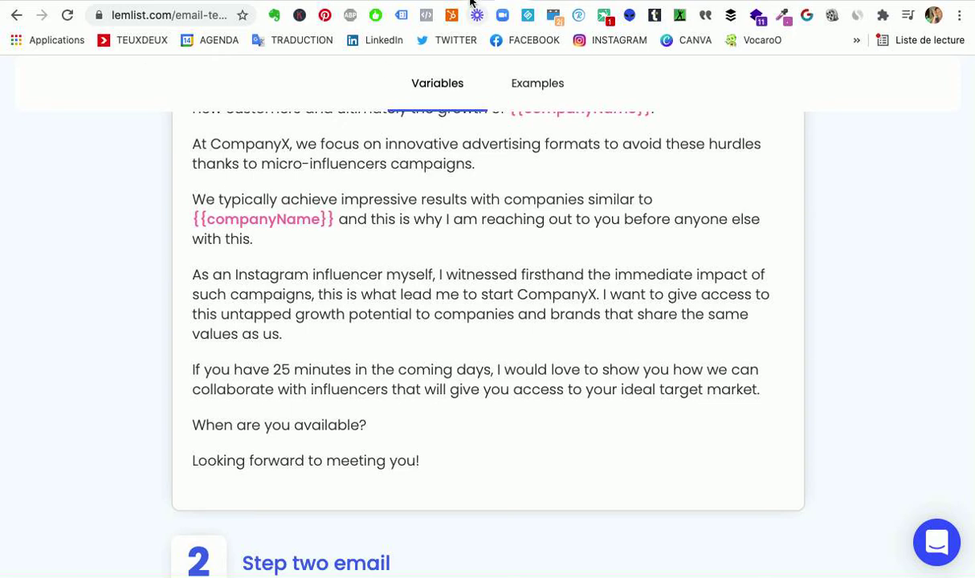
pyautogui.click(401, 1)
pyautogui.click(137, 17)
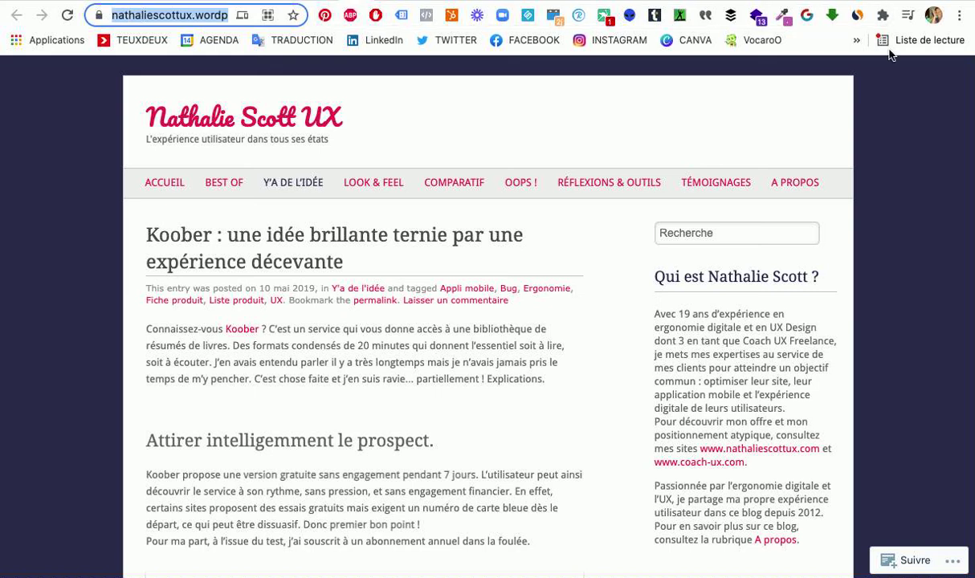
pyautogui.click(804, 1)
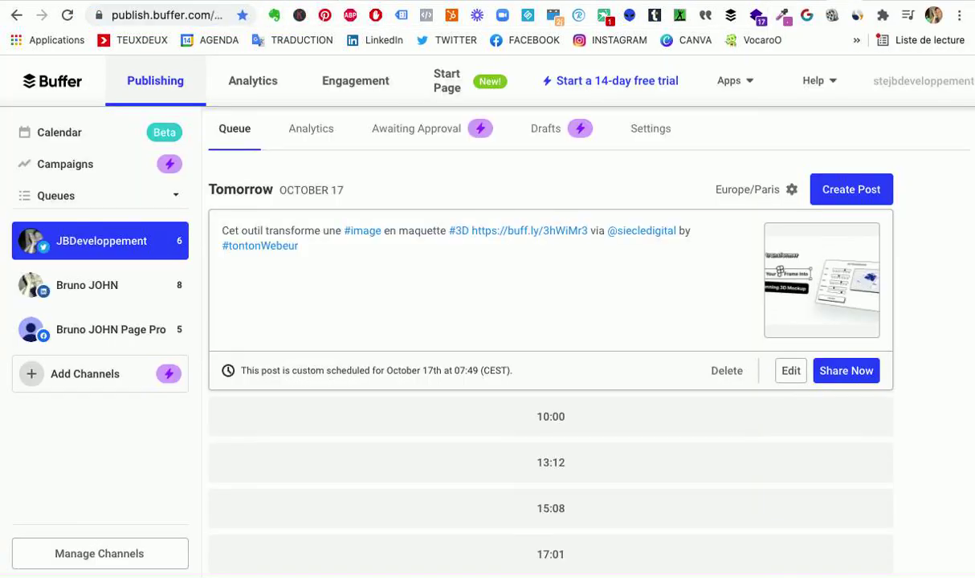
# - Create a Twitter post containing the Koober article's link and attach the suggested image reading "1 livre par jour, en 20 minutes"
pyautogui.click(849, 192)
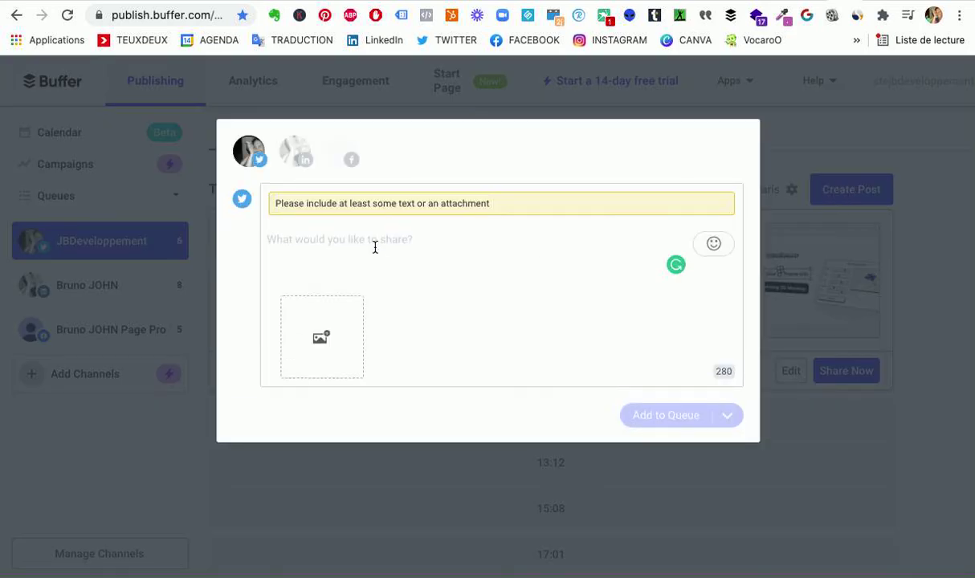
pyautogui.write('https://nathaliescottius.wordpress.com/2019/05/10/booster-une-idee-brillante-terne-par-une-experience-decevante/')
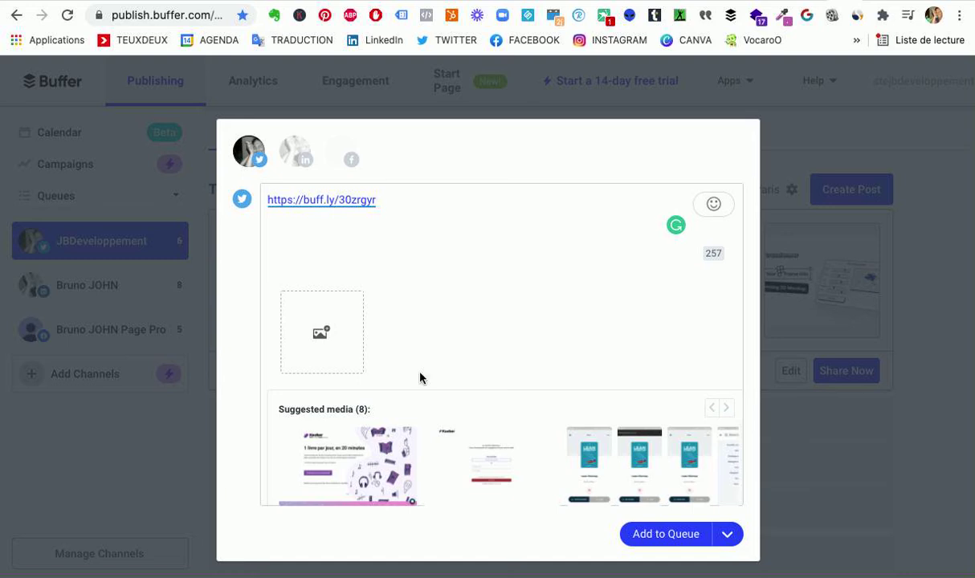
pyautogui.click(514, 458)
pyautogui.click(337, 454)
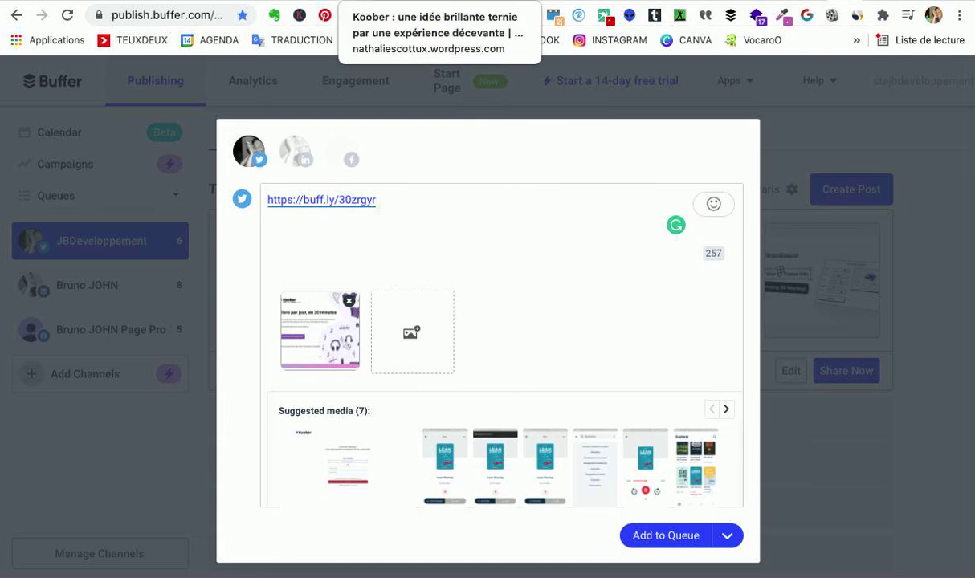
# - Copy the headline "Koober : une idée brillante ternie par une expérience décevante" from the blog article
pyautogui.click(360, 6)
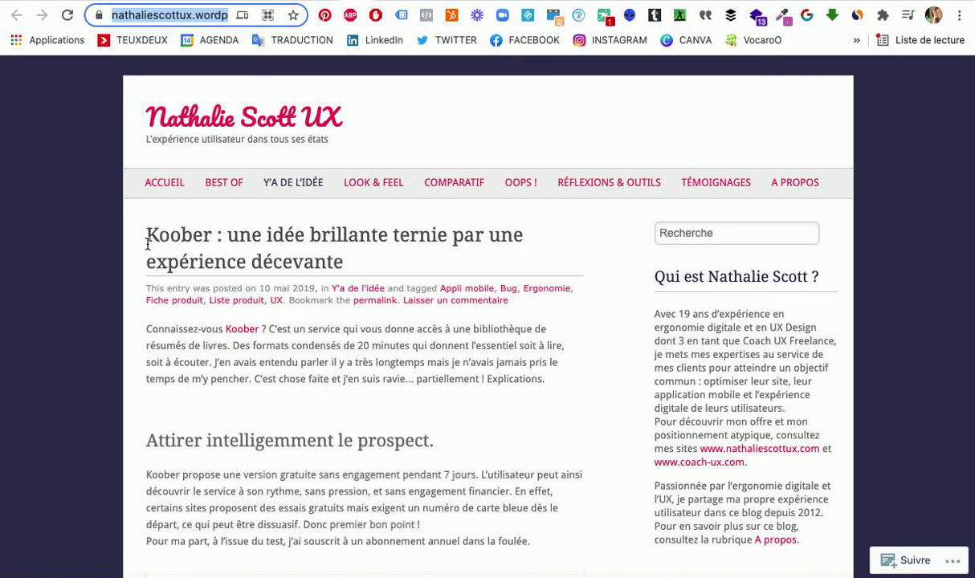
pyautogui.moveTo(143, 230); pyautogui.dragTo(364, 276)
pyautogui.press('super+c')
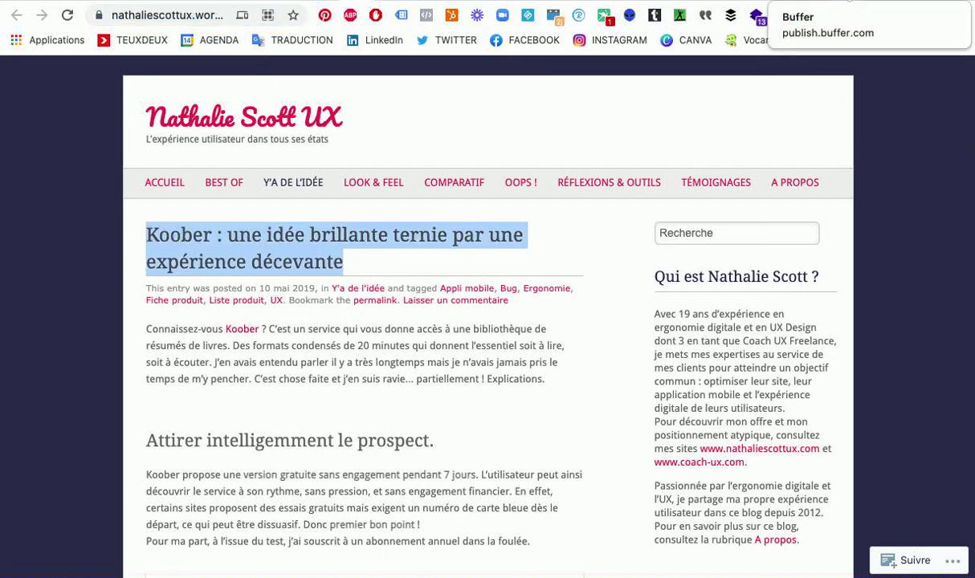
# - Return to the Buffer post draft and paste the copied Koober headline on its own line above the shortened link
pyautogui.click(757, 14)
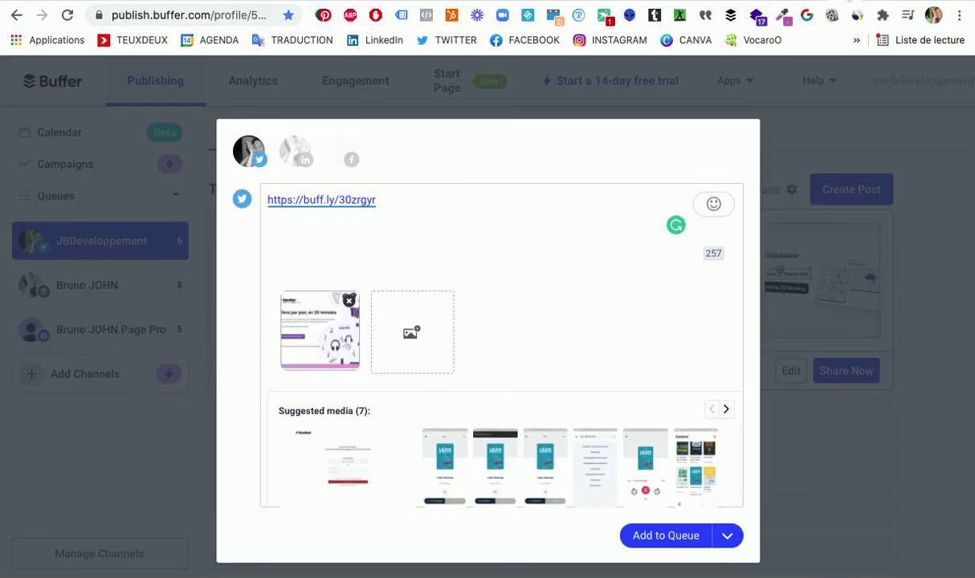
pyautogui.click(267, 200)
pyautogui.press('Return')
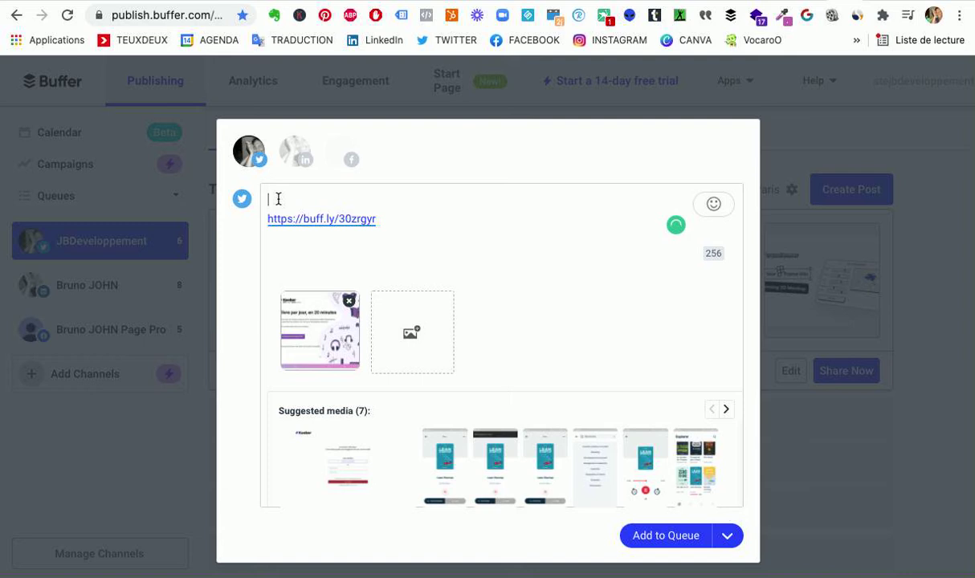
pyautogui.press('super+v')
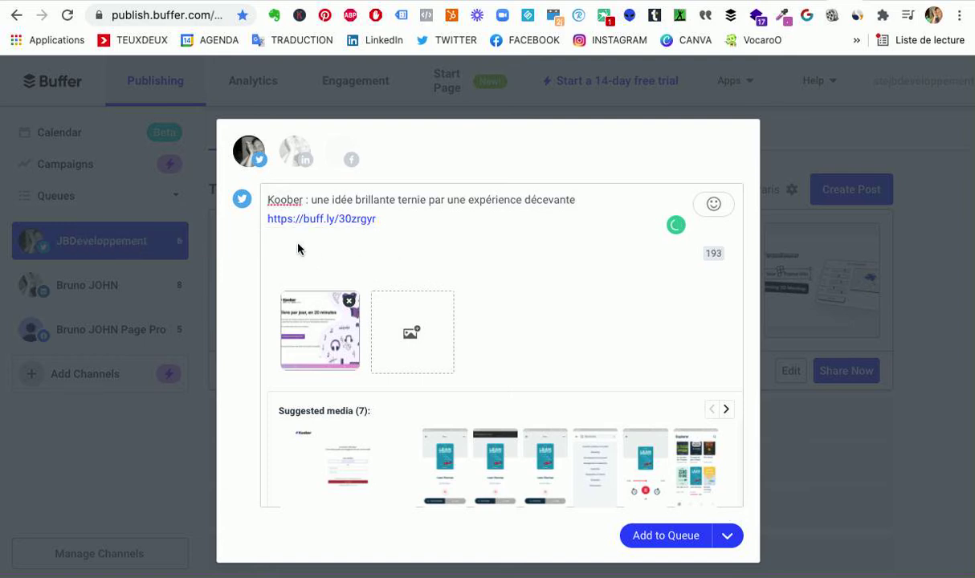
# - Add the suggested hashtag #Dance on a new line below the link in the Twitter post
pyautogui.click(379, 222)
pyautogui.press('Return')
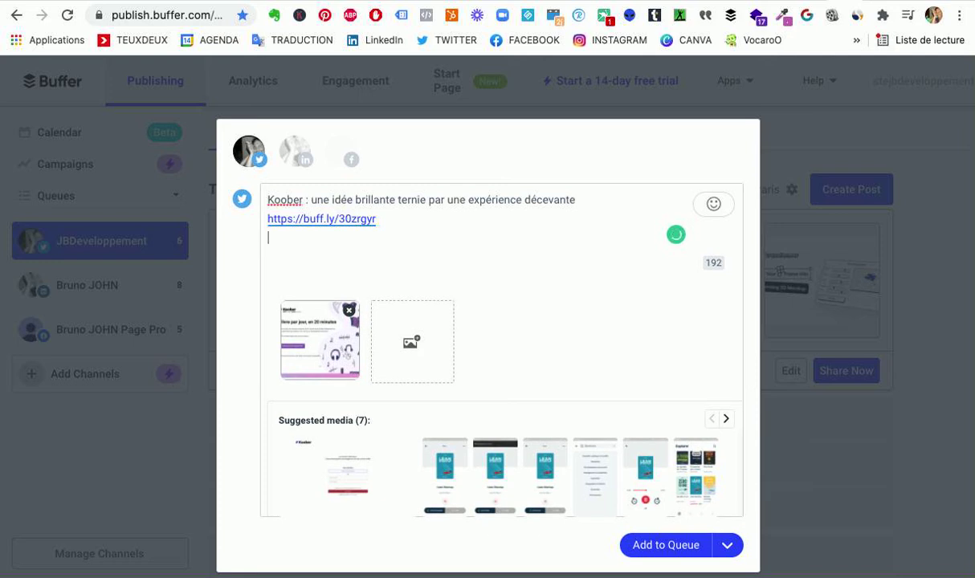
pyautogui.write('#danse')
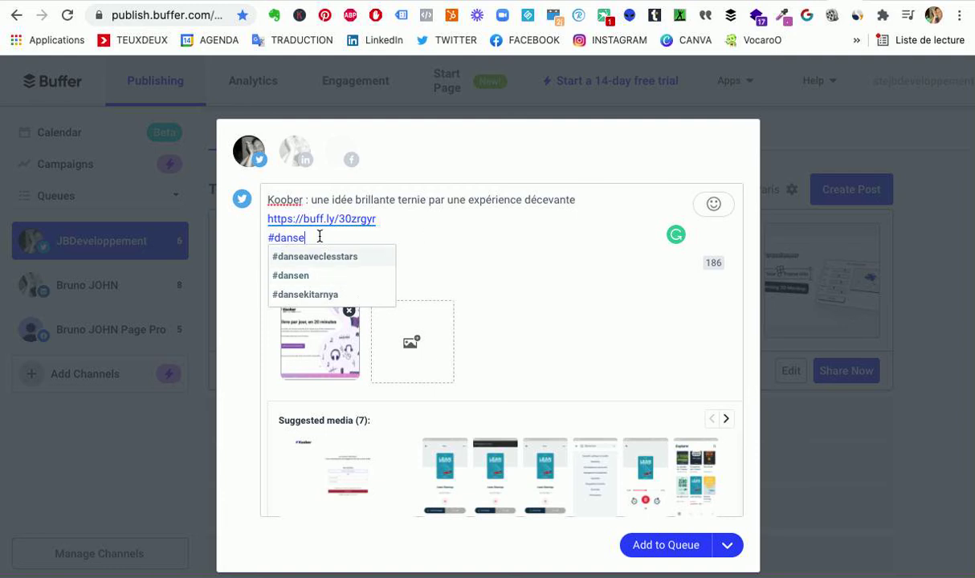
pyautogui.press('BackSpace')
pyautogui.press('BackSpace')
pyautogui.write('ce')
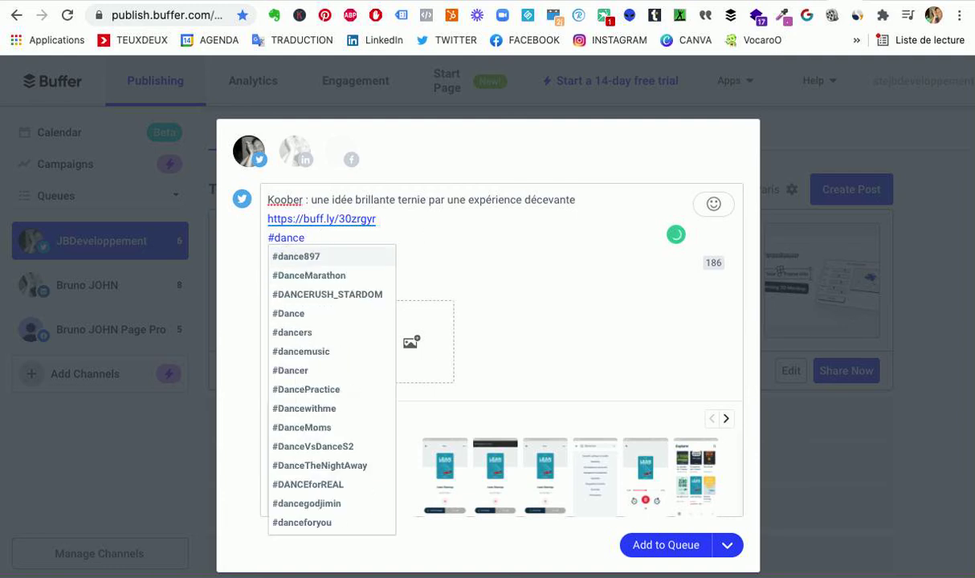
pyautogui.click(294, 314)
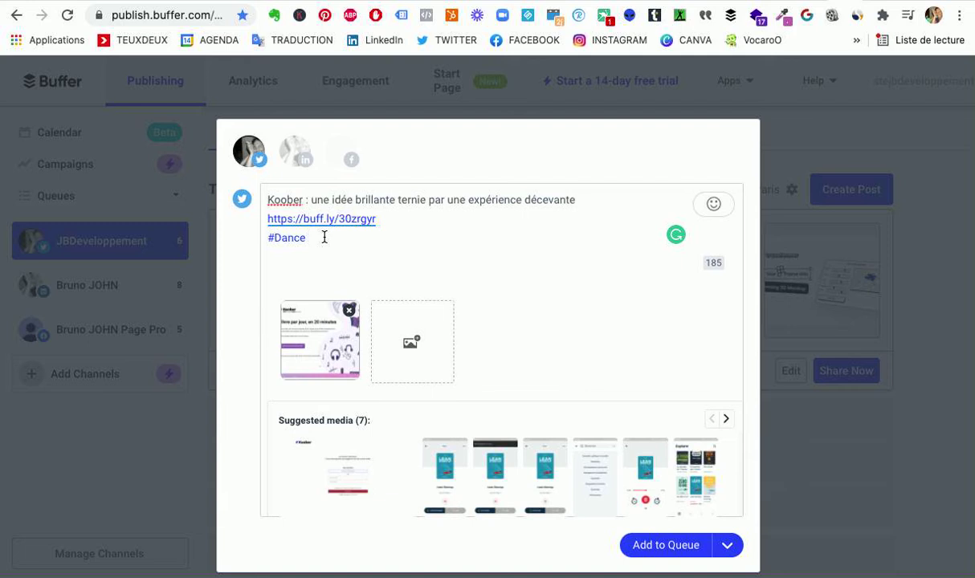
pyautogui.write('@bruno')
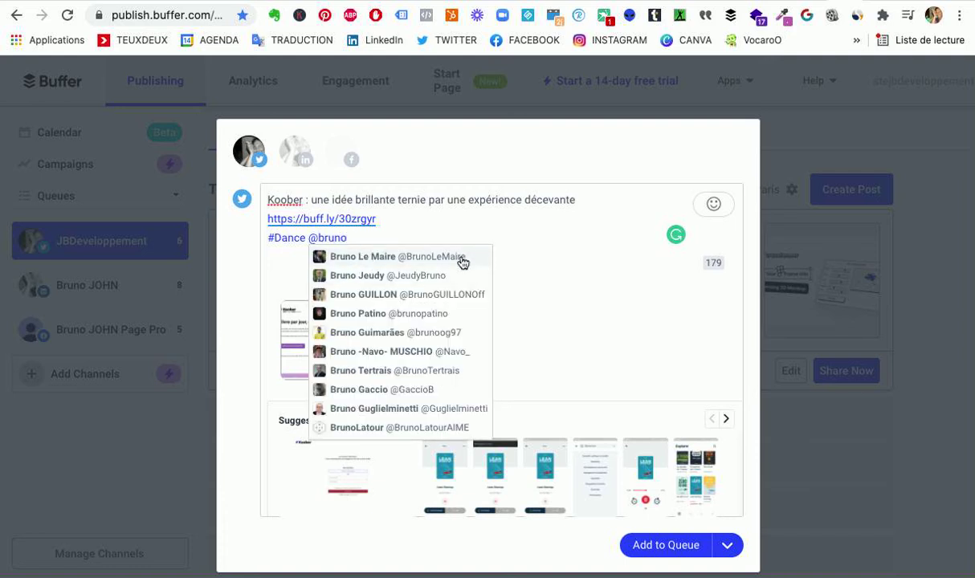
pyautogui.click(357, 257)
pyautogui.moveTo(334, 222)
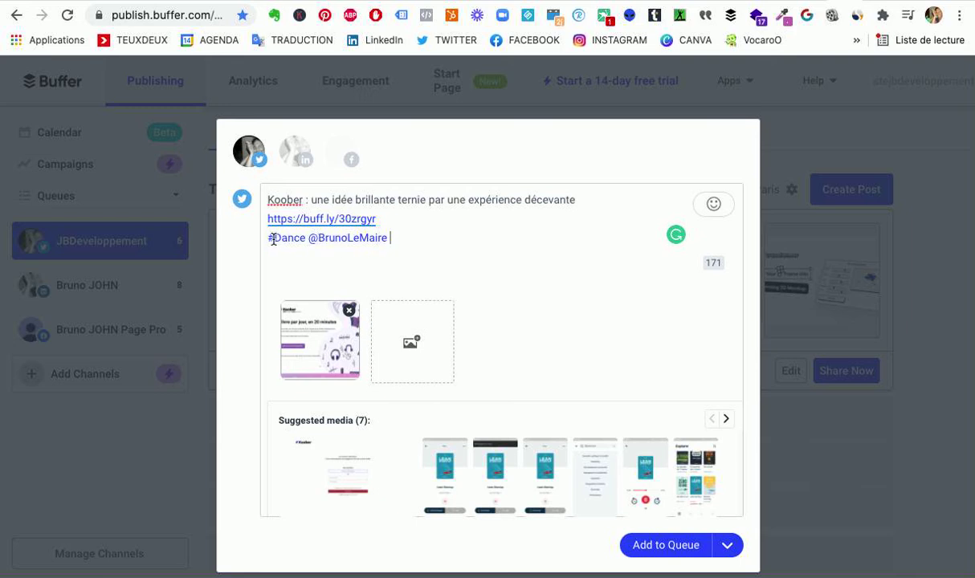
pyautogui.moveTo(307, 238); pyautogui.dragTo(269, 238)
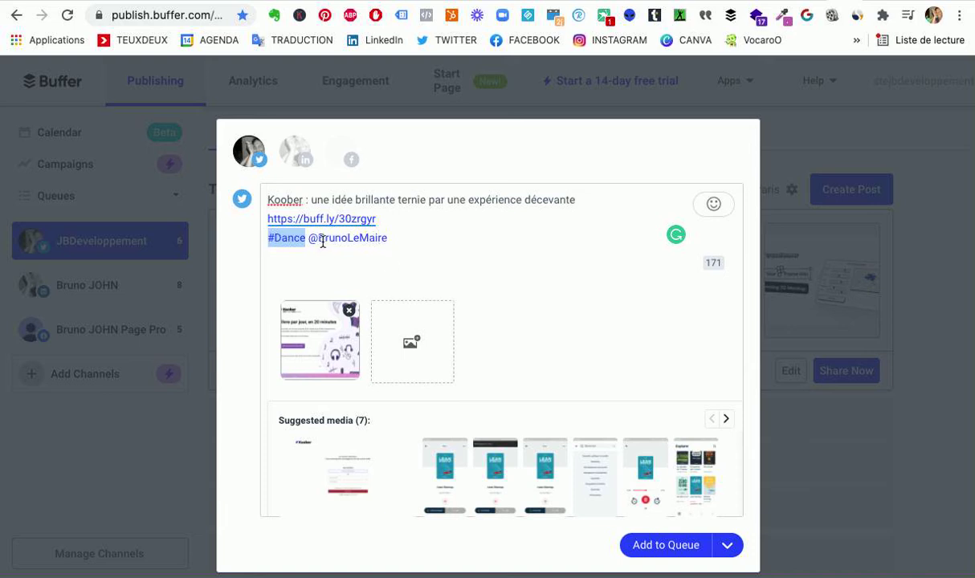
pyautogui.moveTo(369, 218)
pyautogui.click(382, 278)
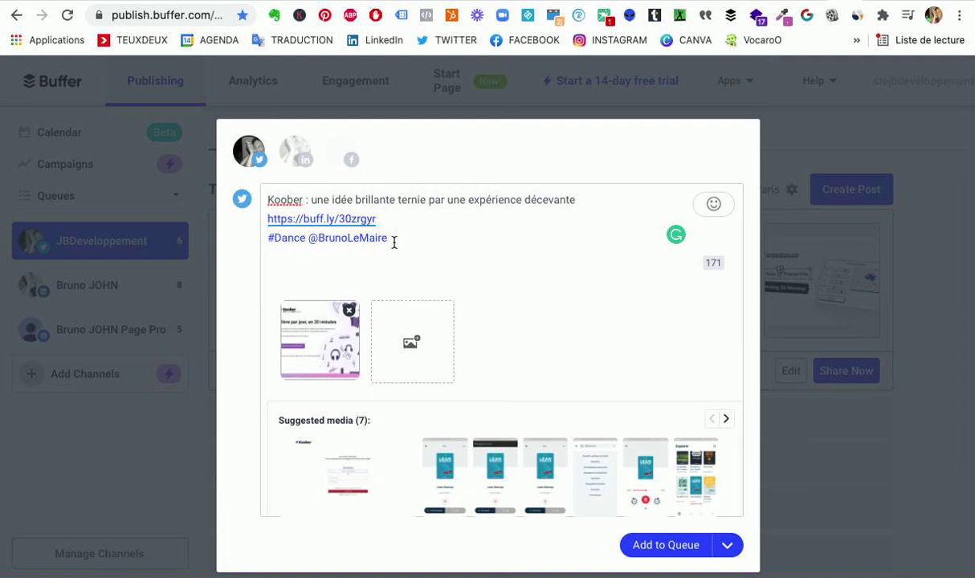
pyautogui.doubleClick(394, 243)
pyautogui.click(400, 235)
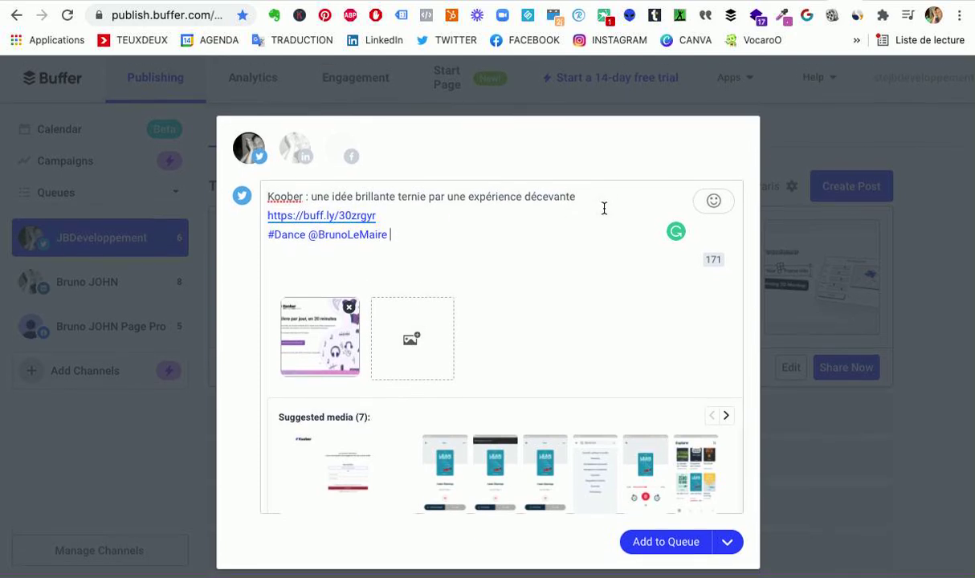
pyautogui.click(809, 138)
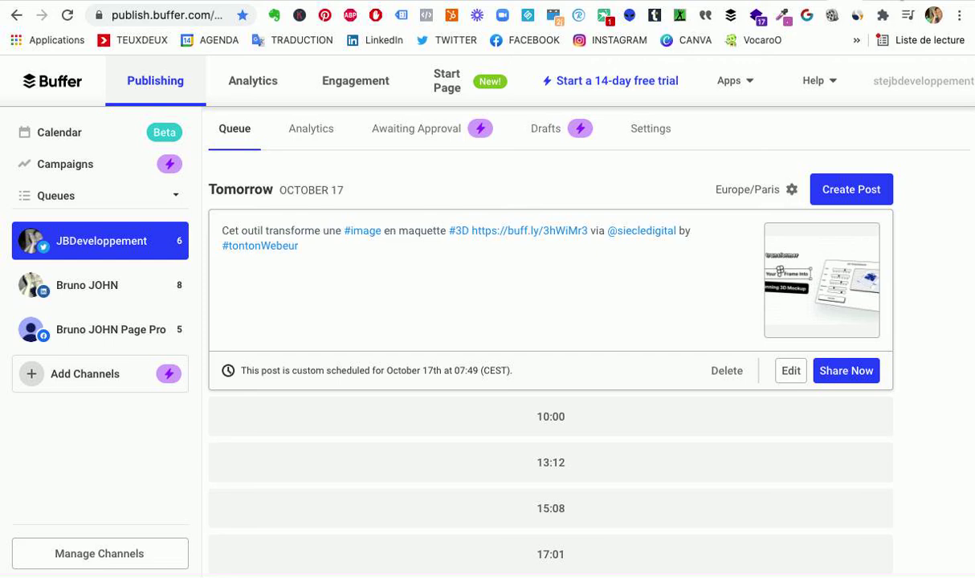
# - Open the Canva website, canva.com, in a new browser tab
pyautogui.press('super+t')
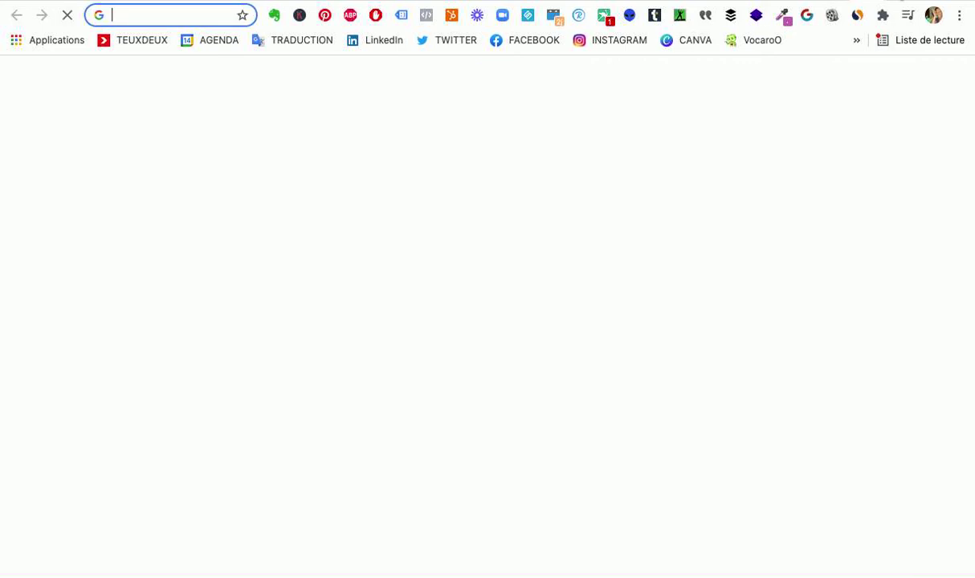
pyautogui.click(857, 40)
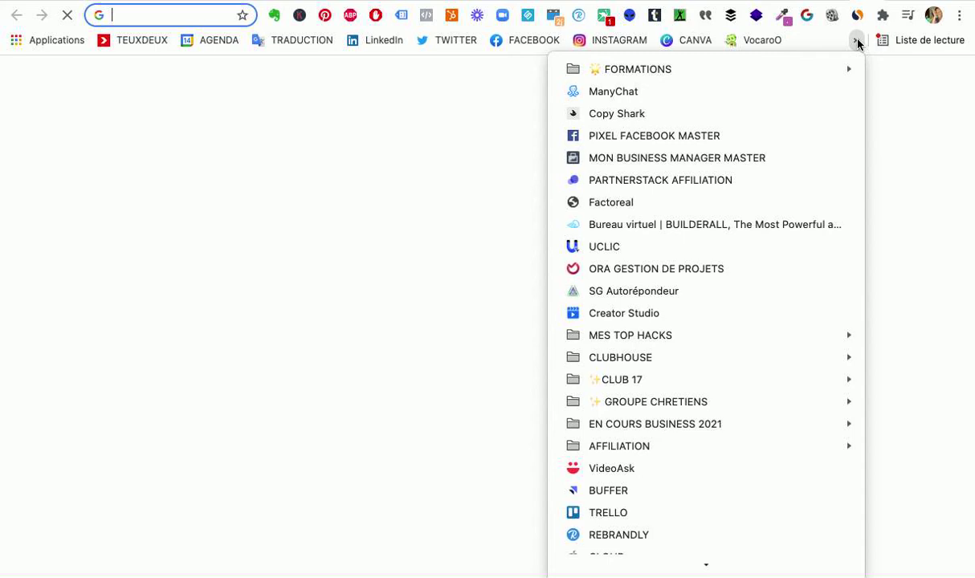
pyautogui.click(672, 42)
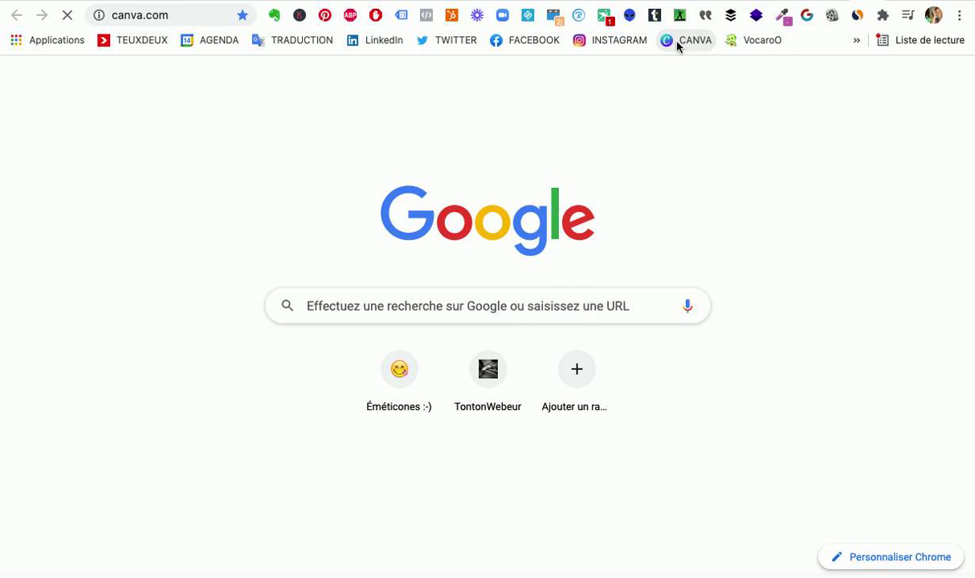
pyautogui.click(126, 14)
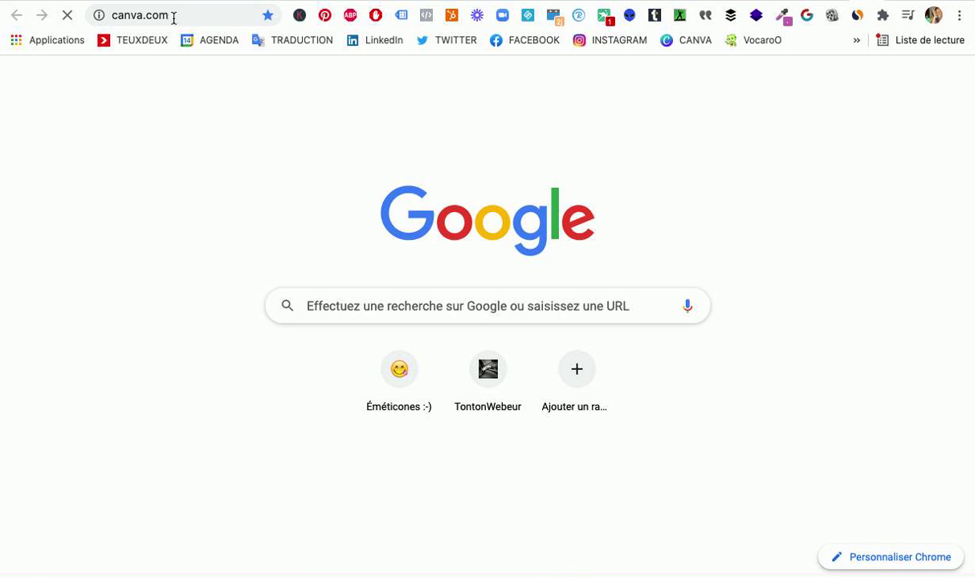
pyautogui.click(174, 17)
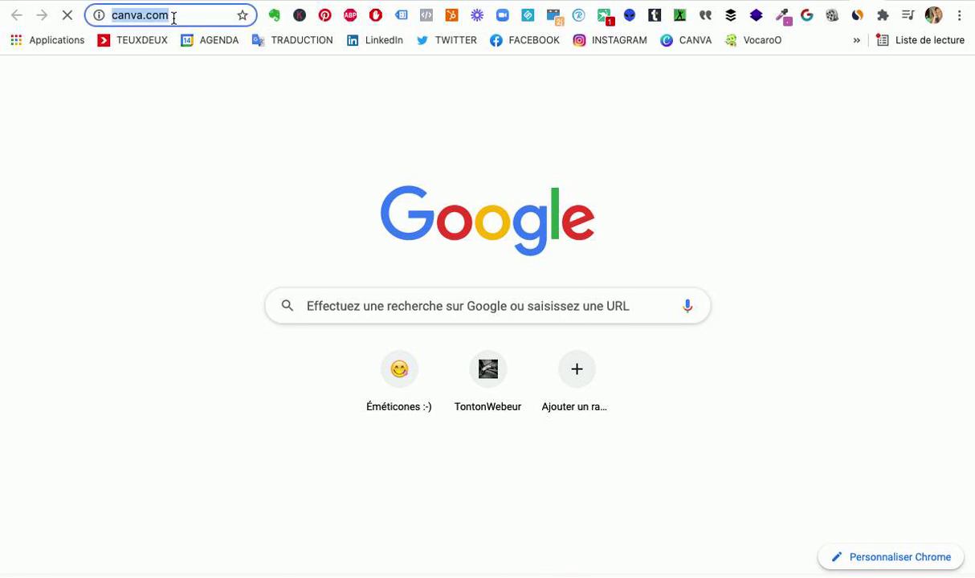
pyautogui.press('Return')
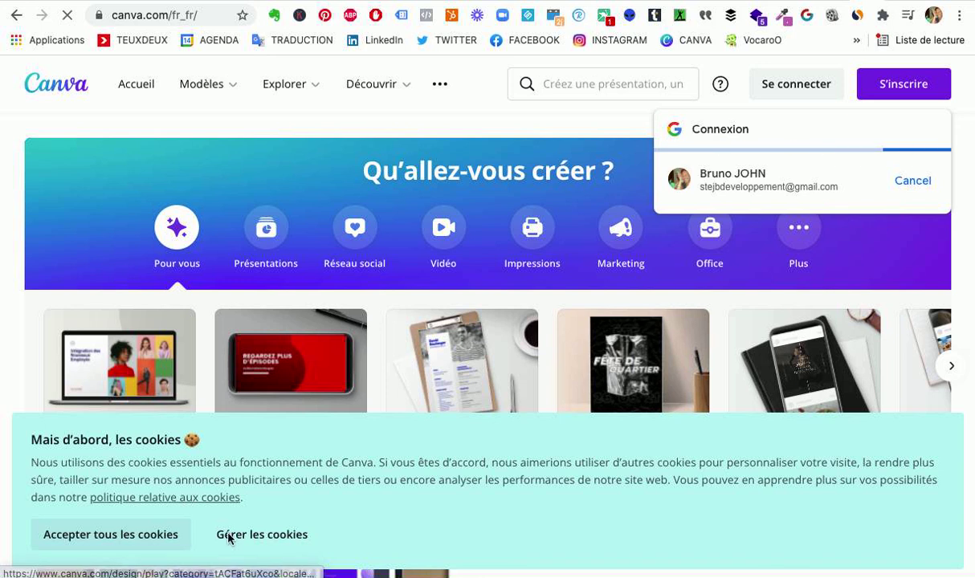
# - Accept all cookies on the Canva site and sign in to the account
pyautogui.click(122, 535)
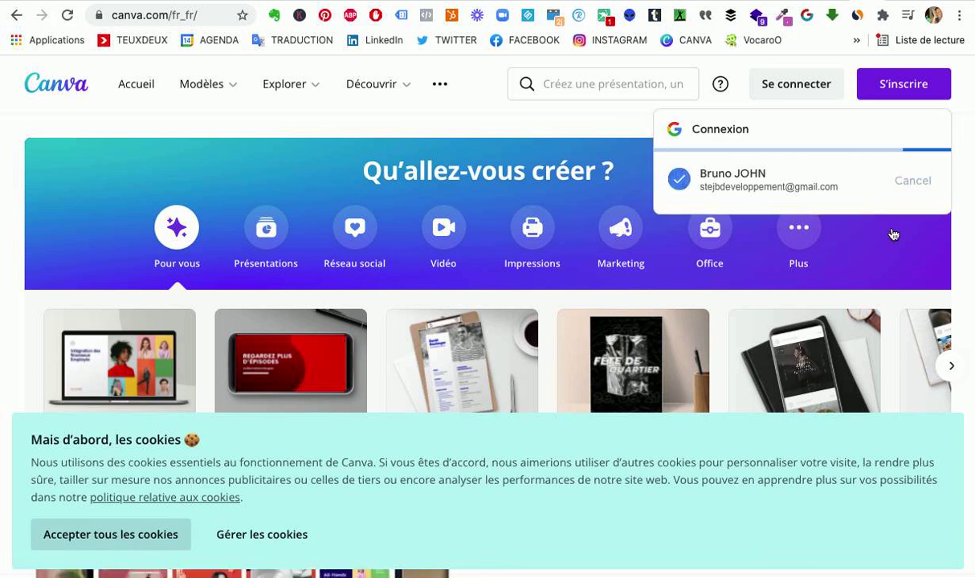
pyautogui.click(813, 85)
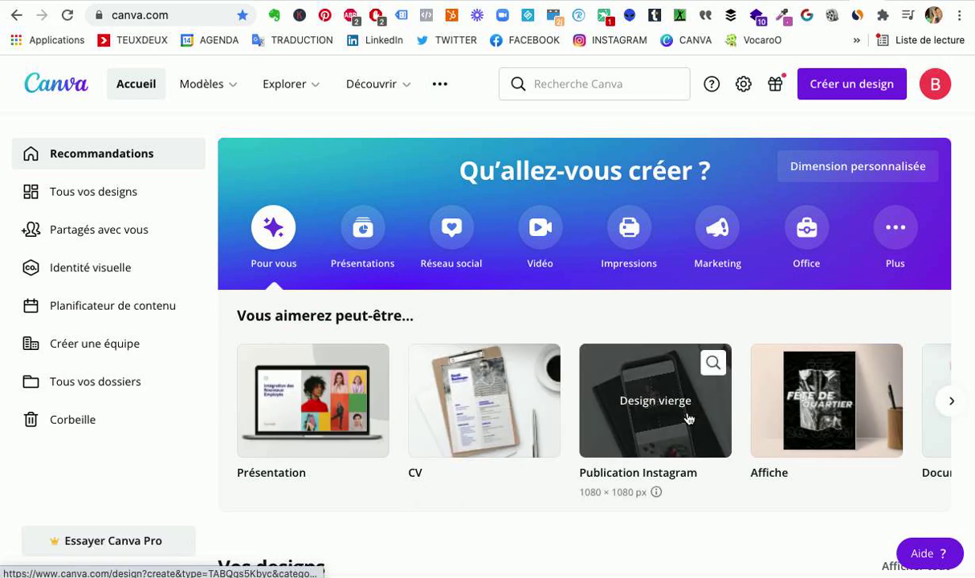
# - Look over the existing designs on the Canva home page and create a new blank "Publication Instagram" design
pyautogui.scroll(-5, 687, 418)
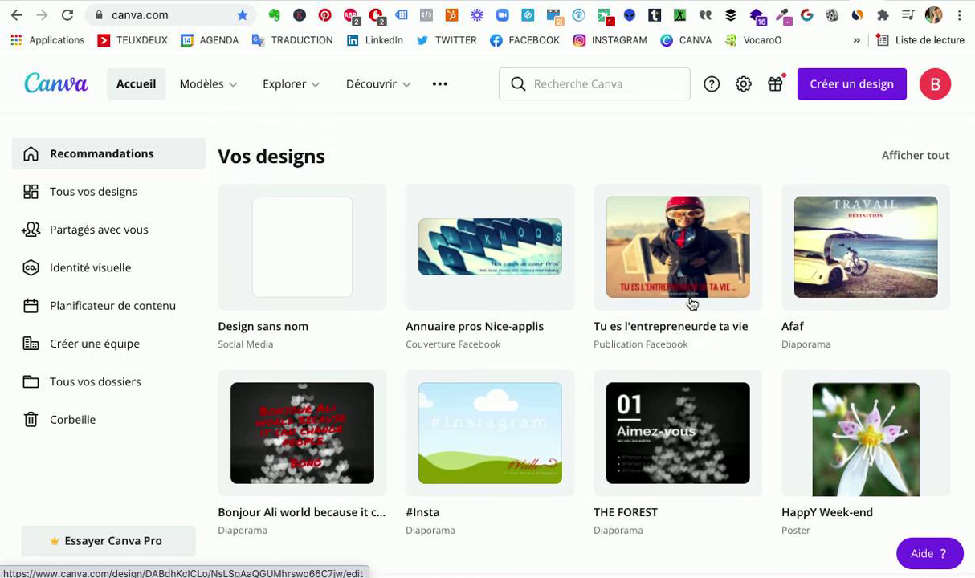
pyautogui.scroll(5, 690, 304)
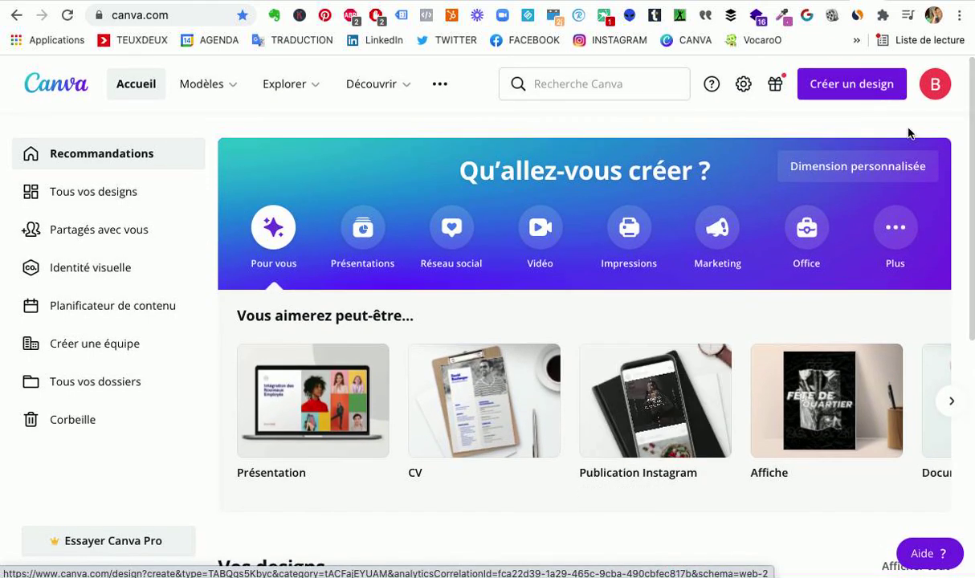
pyautogui.click(857, 86)
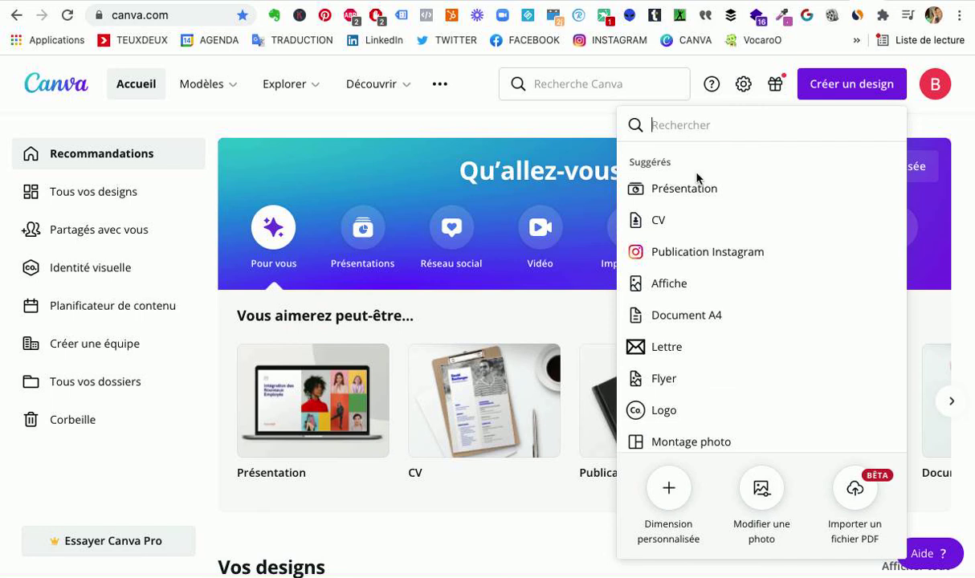
pyautogui.click(681, 258)
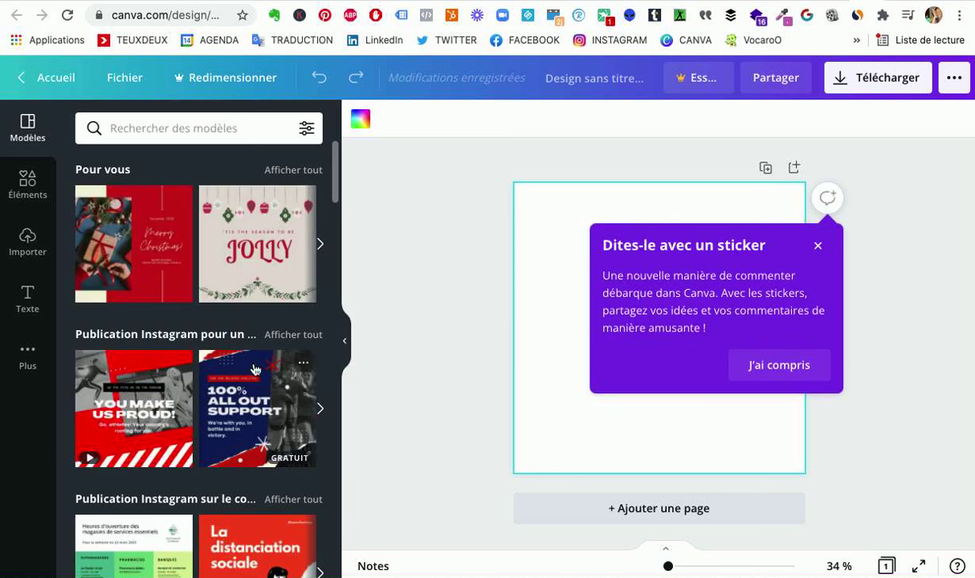
# - Find the "Sortez et fêtez ça !" template among the Instagram post templates, apply it to the blank page, and dismiss the sticker tip
pyautogui.scroll(-2, 256, 370)
pyautogui.scroll(-10, 256, 369)
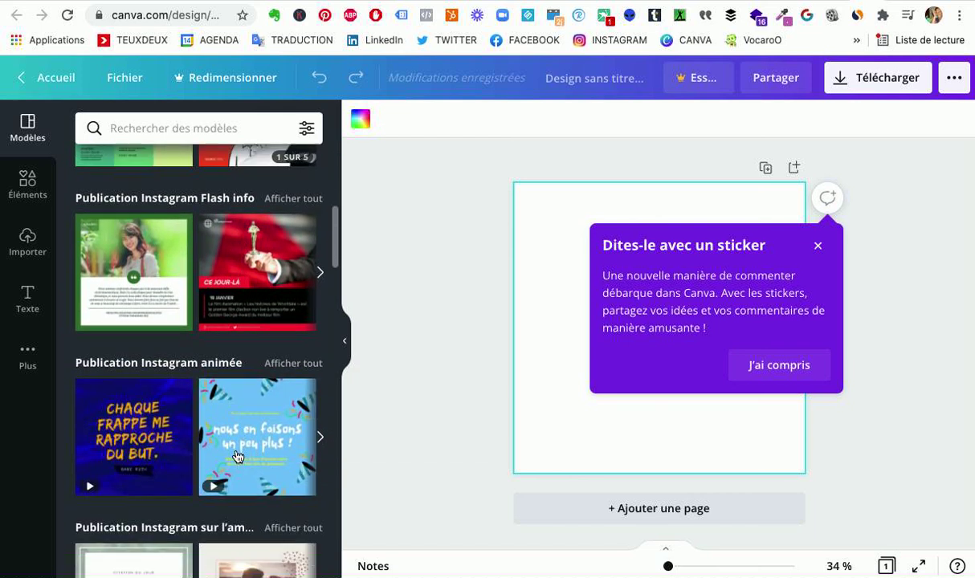
pyautogui.scroll(-15, 238, 456)
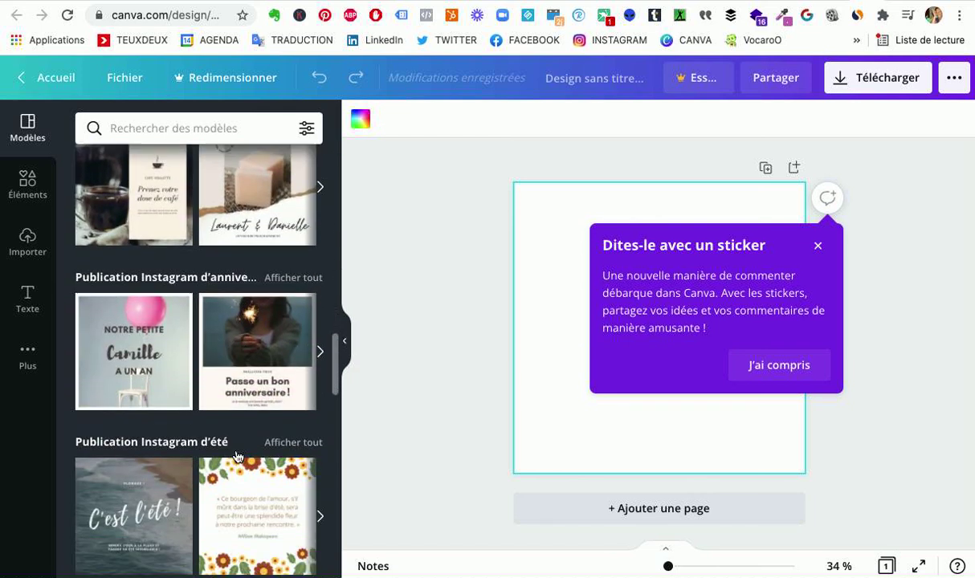
pyautogui.scroll(-15, 238, 455)
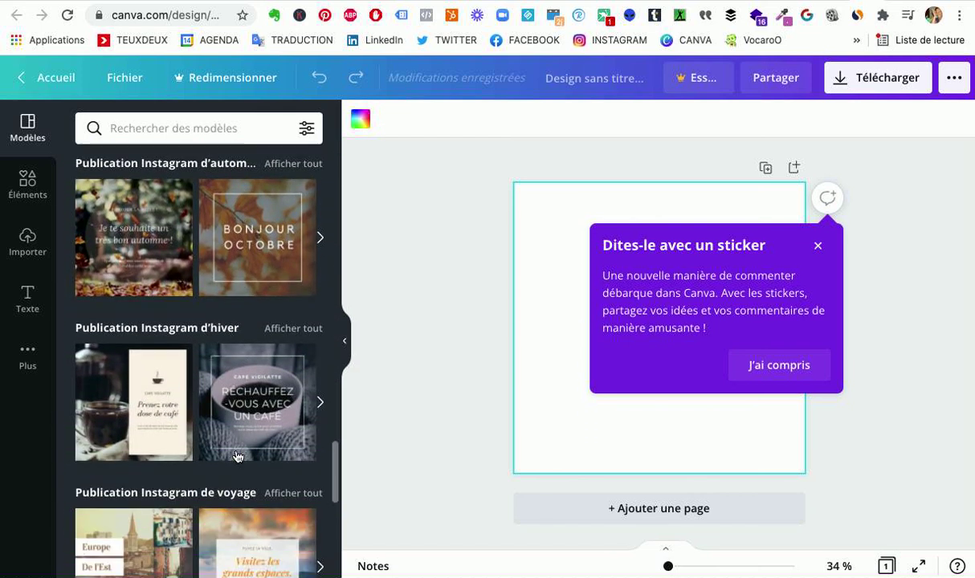
pyautogui.scroll(-15, 238, 455)
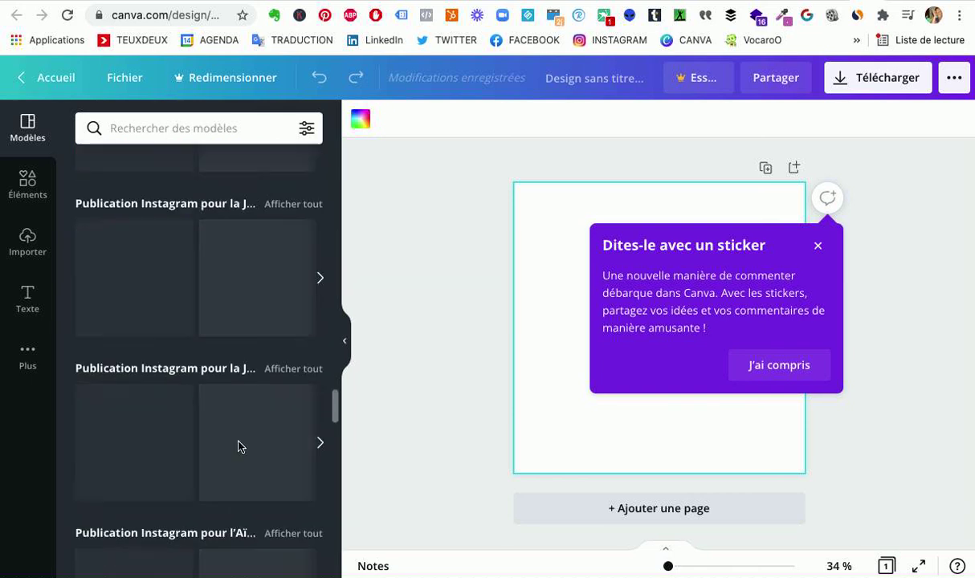
pyautogui.scroll(-2, 273, 328)
pyautogui.scroll(2, 274, 328)
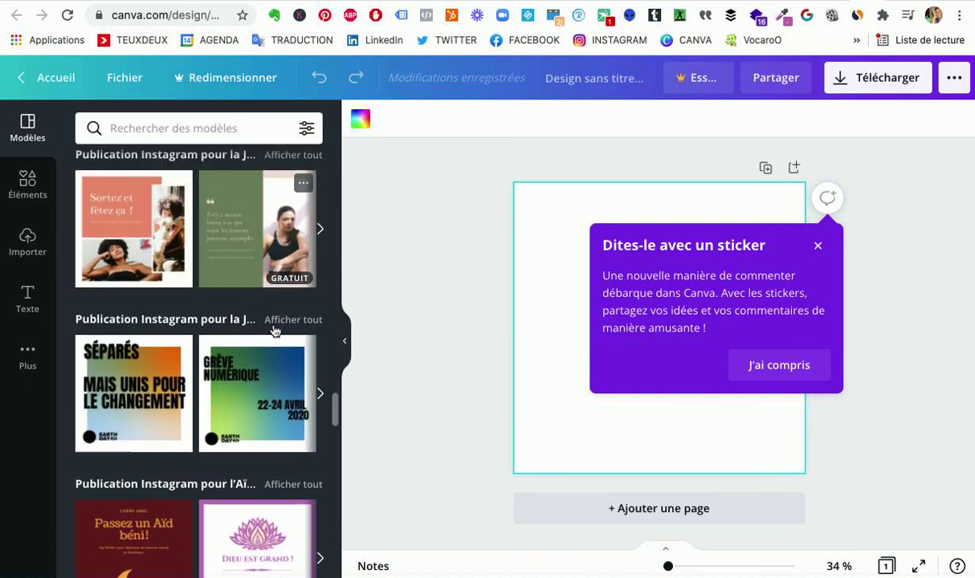
pyautogui.scroll(-1, 273, 328)
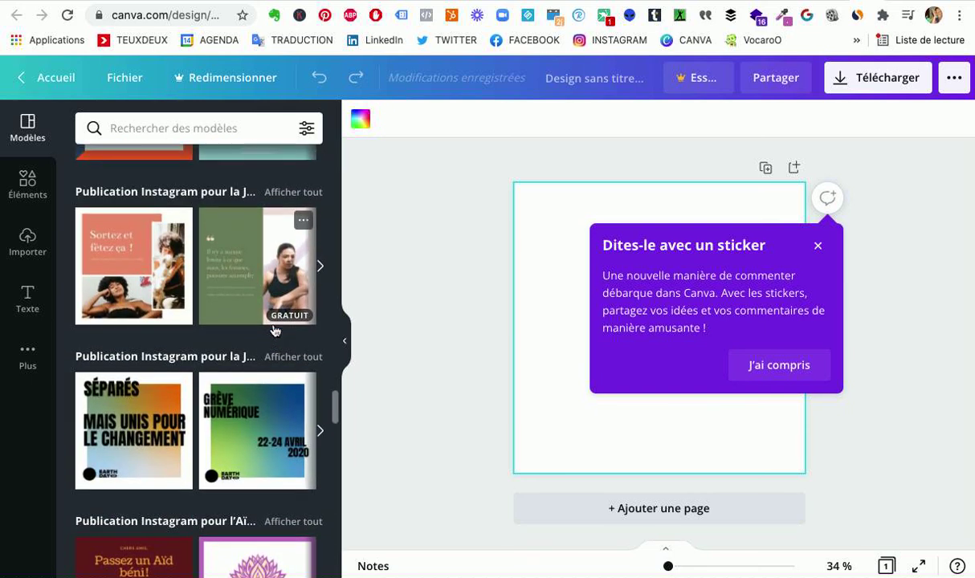
pyautogui.click(111, 243)
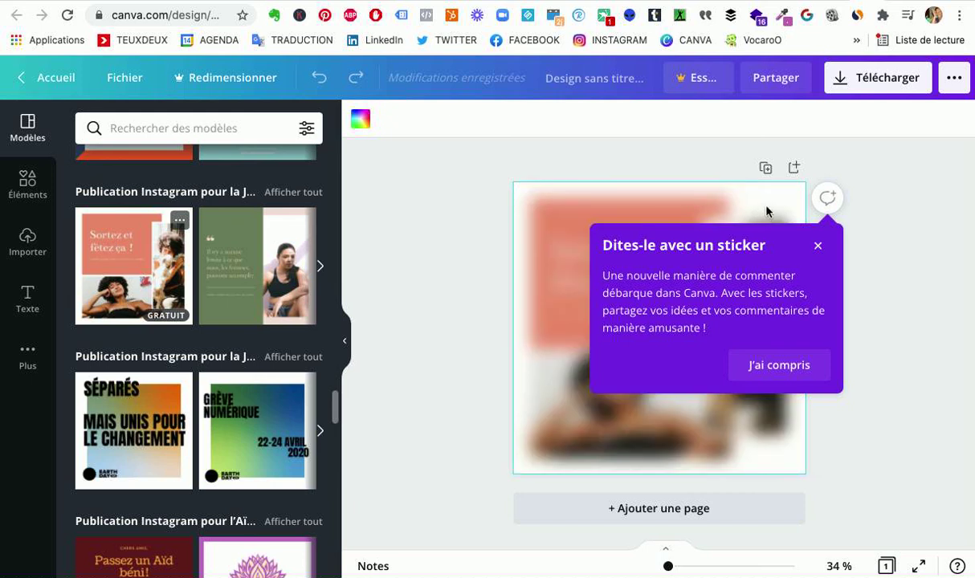
pyautogui.click(818, 246)
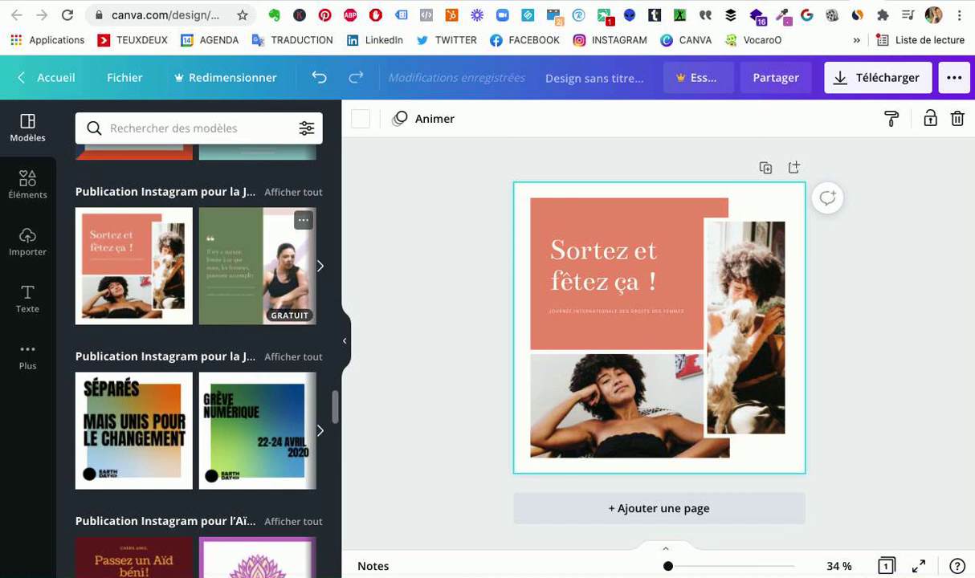
pyautogui.click(626, 0)
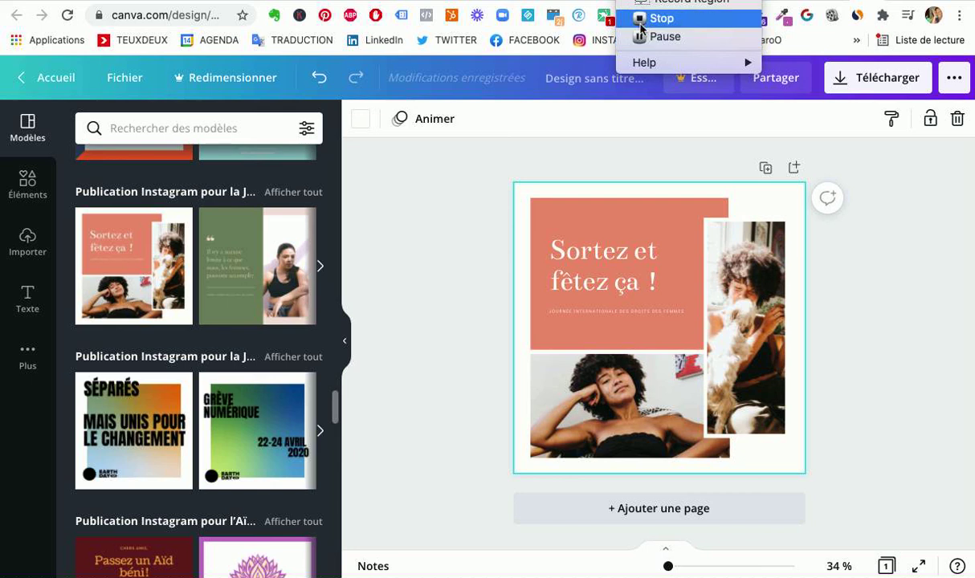